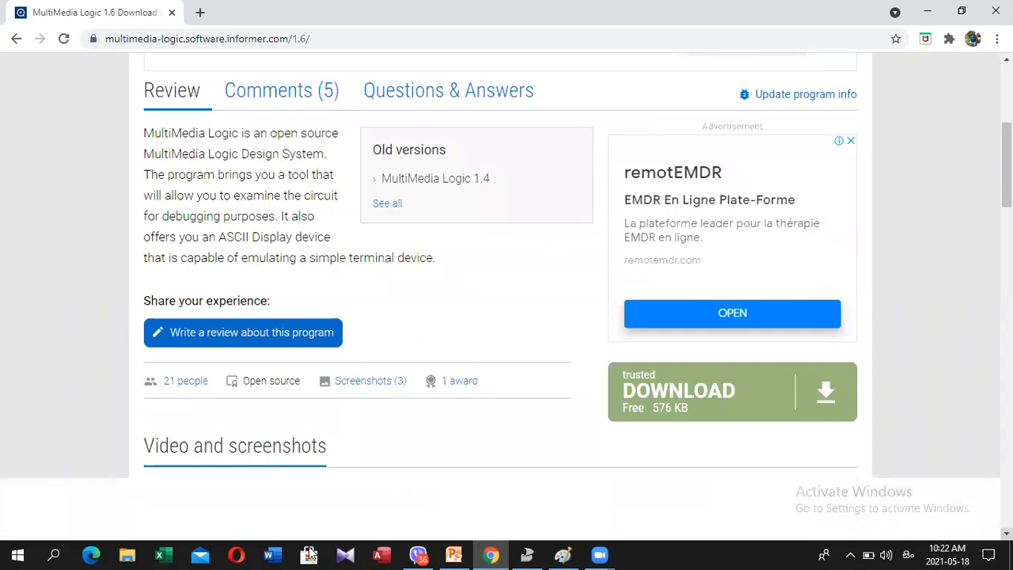
Switch to File Explorer and open the Downloads folder to show the Multimedia Logic installer
click(131, 554)
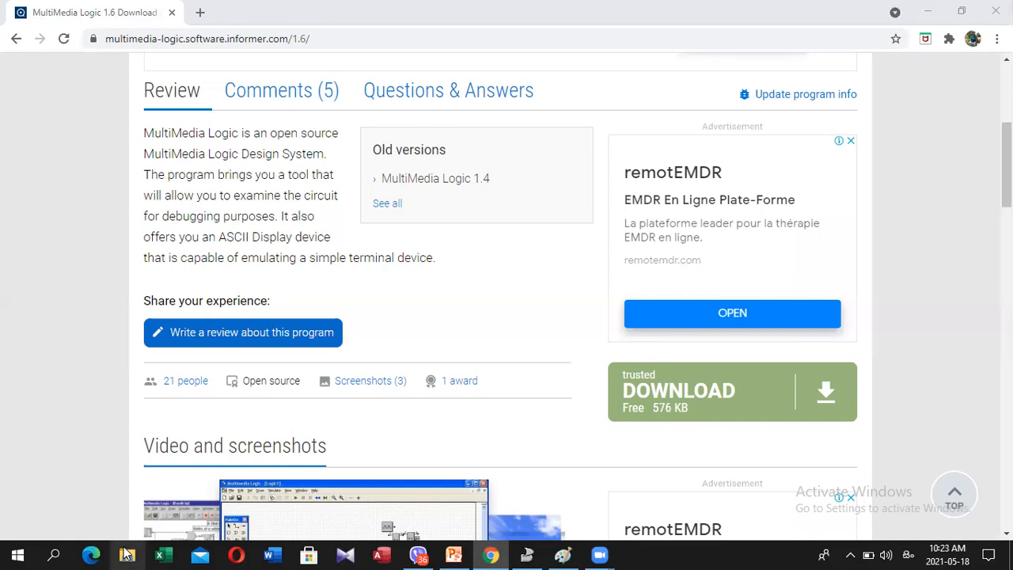
click(125, 554)
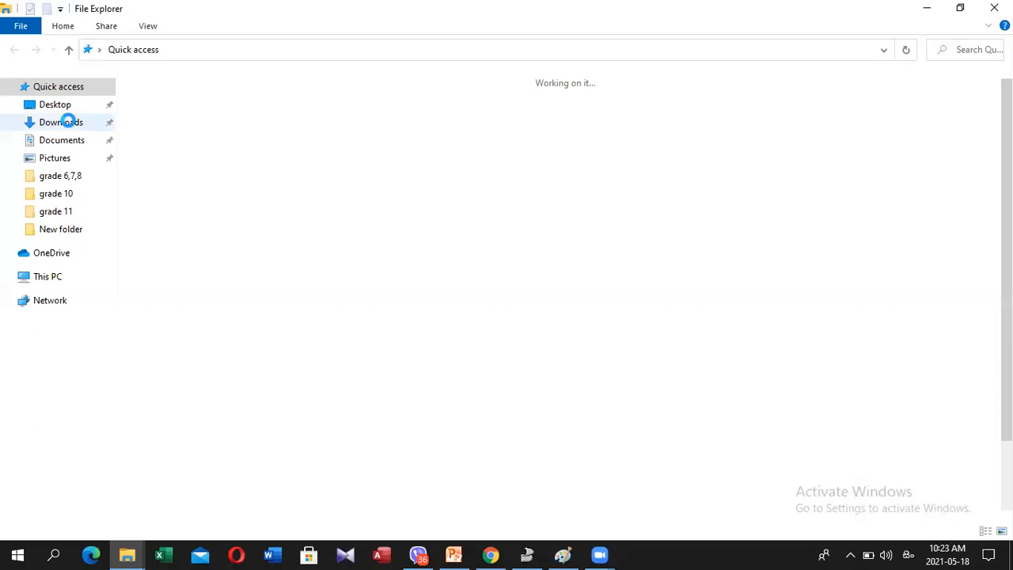
click(60, 123)
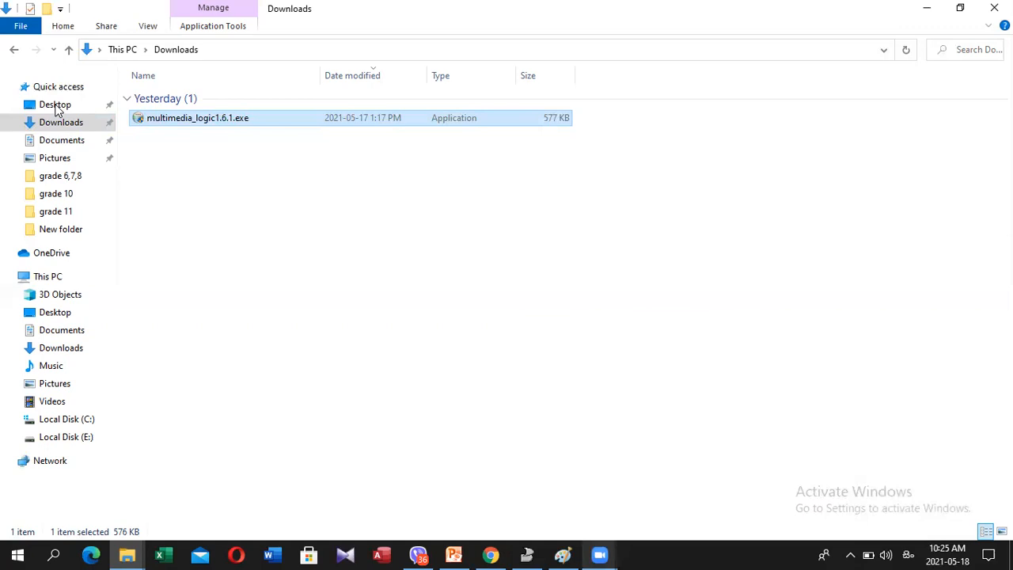
Switch to the PowerPoint presentation and show slide 15 about the Multimedia Logic interface
key(alt+Tab)
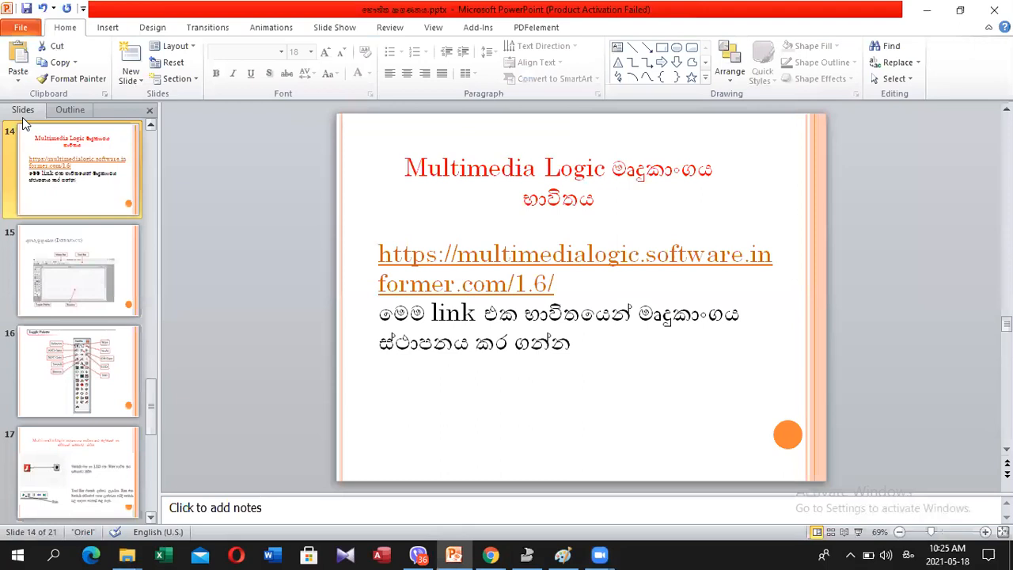
key(Down)
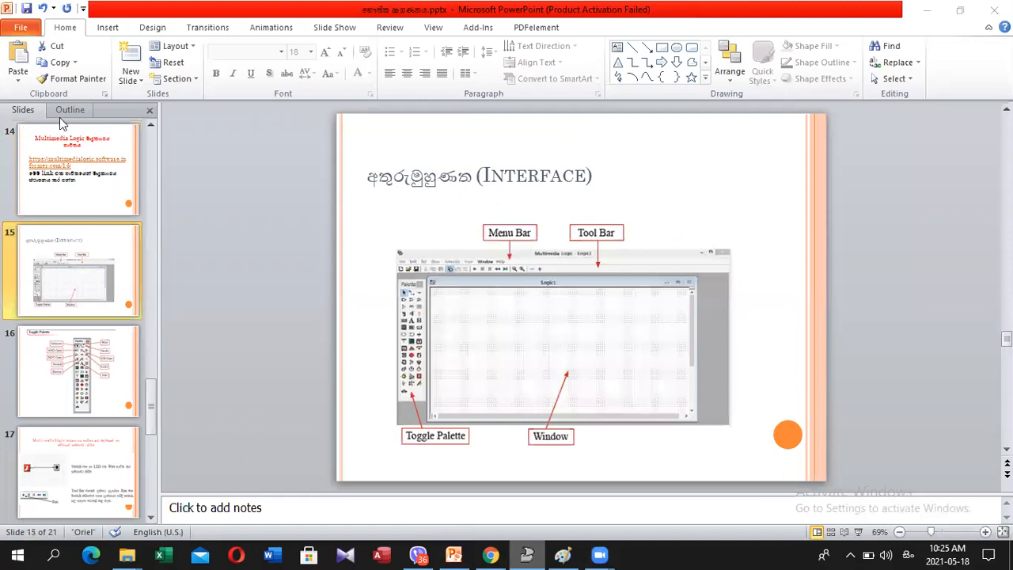
Switch to Multimedia Logic and place an LED in the upper middle of the Logic1 drawing
key(alt+Tab)
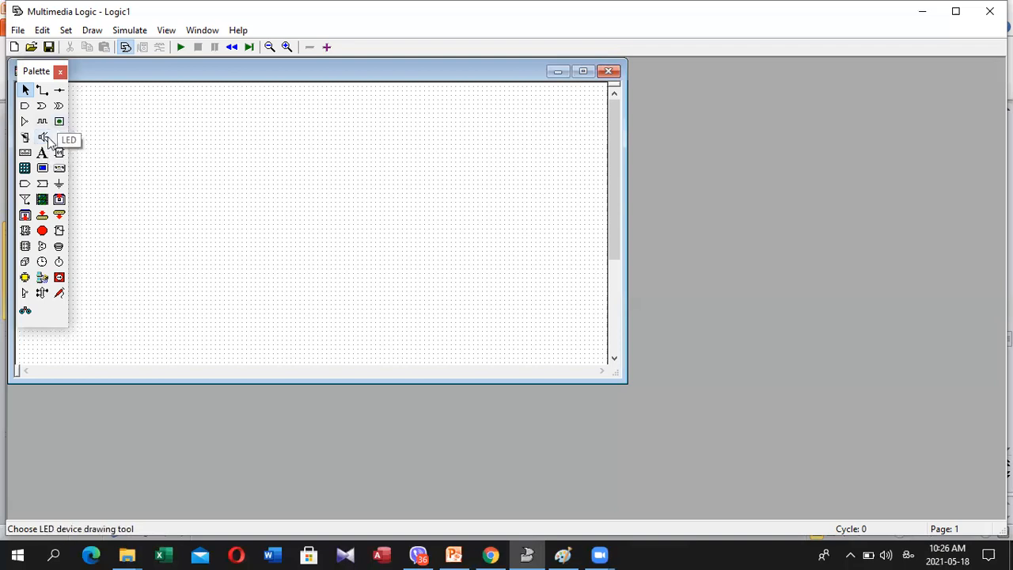
click(43, 138)
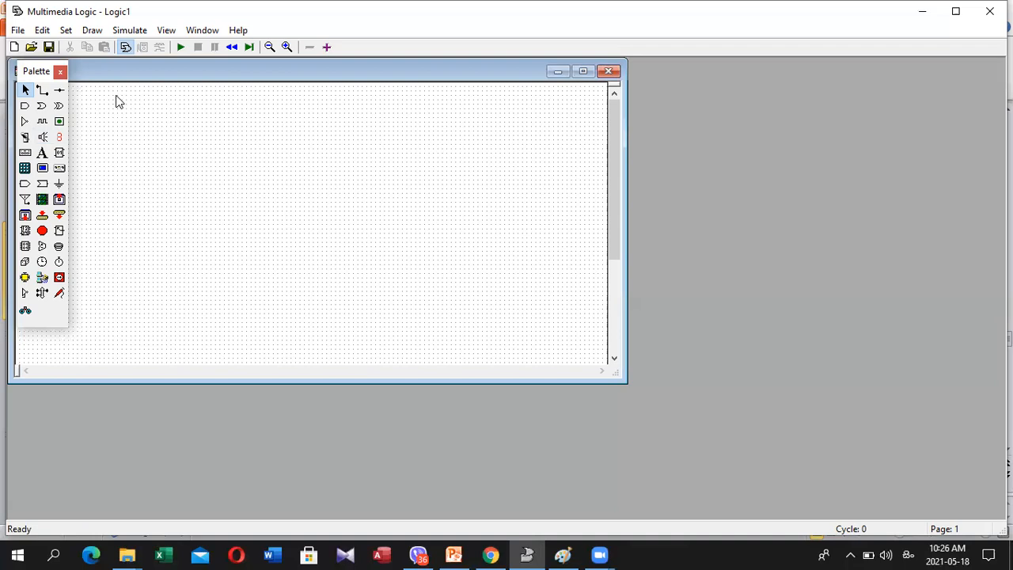
click(59, 123)
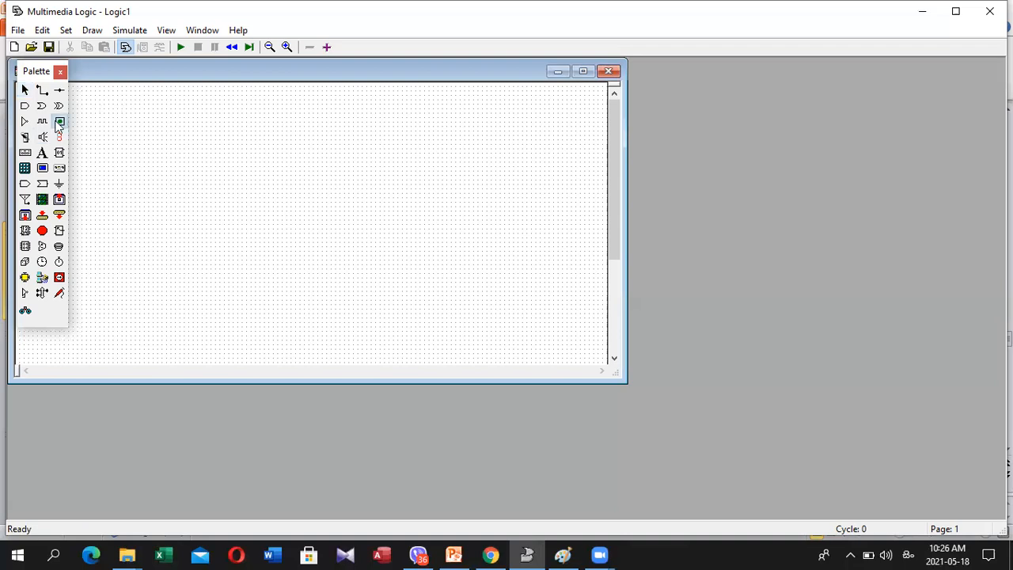
click(346, 181)
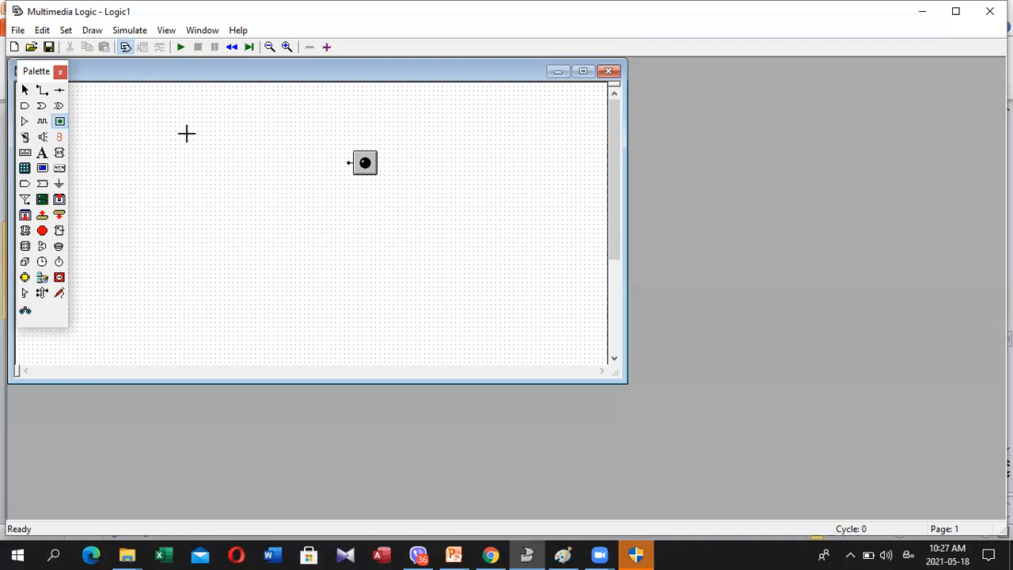
Place a switch on the input side of the LED and move it down level with the LED
click(25, 137)
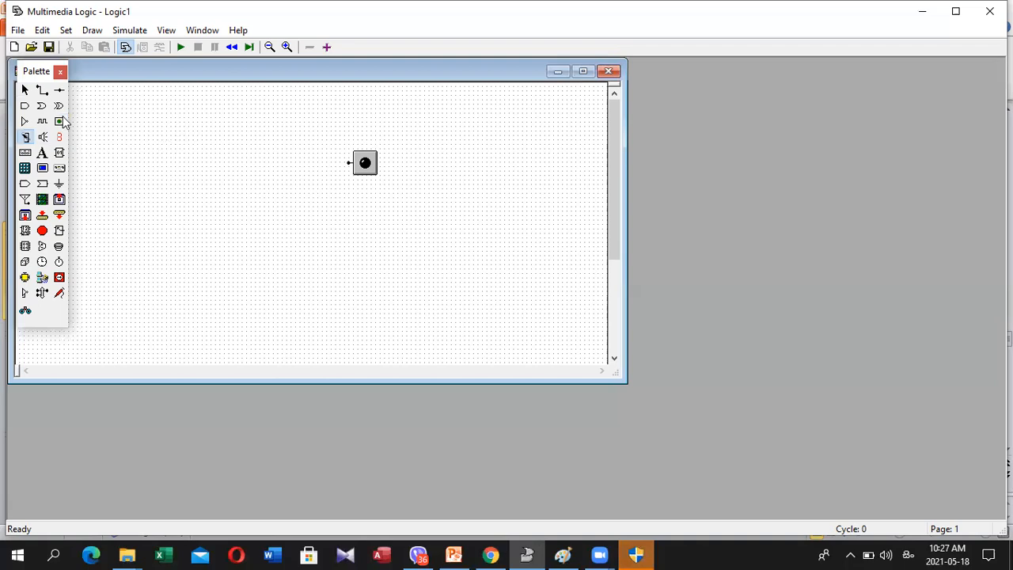
click(195, 139)
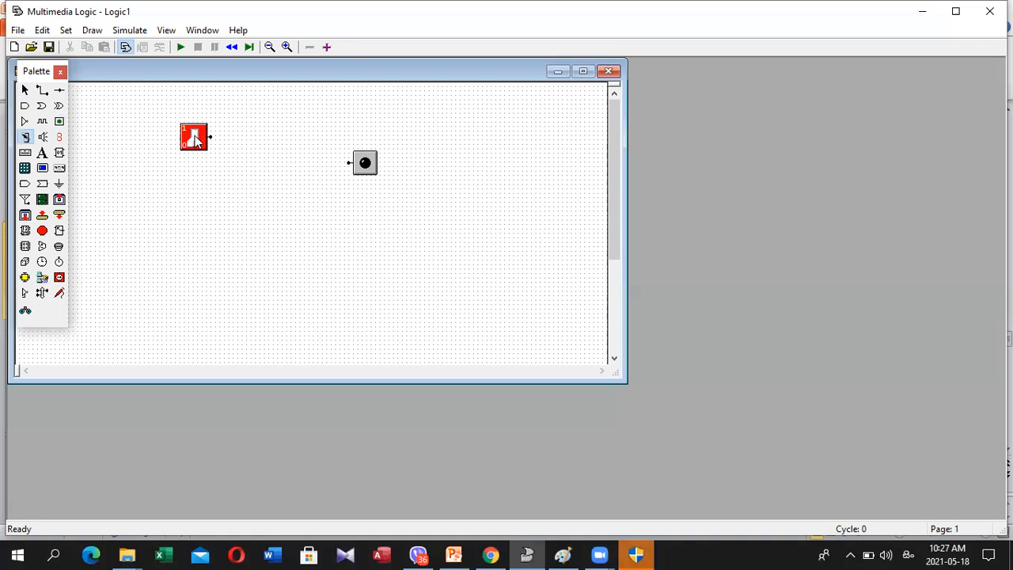
click(195, 140)
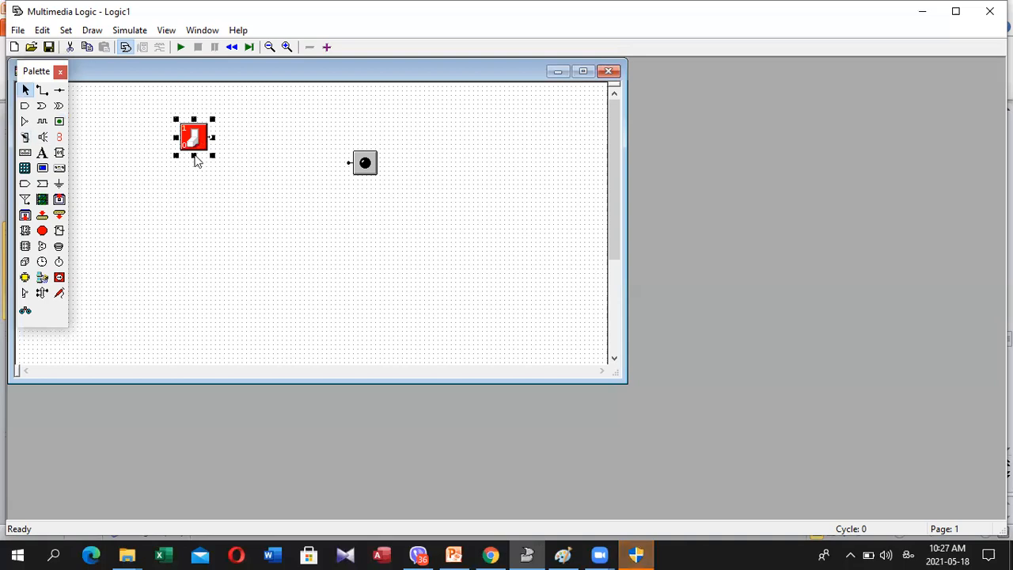
key(Down)
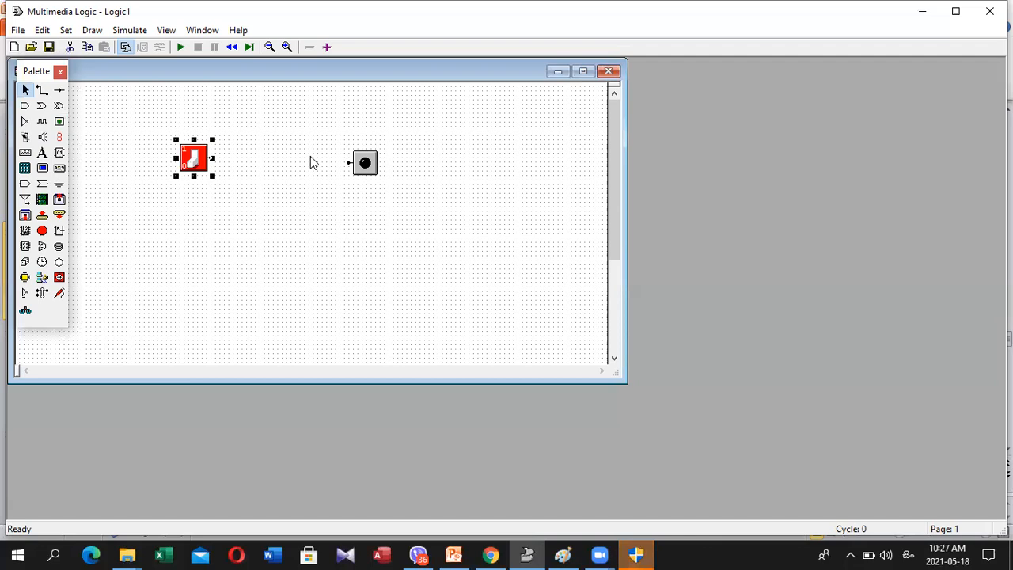
key(Down)
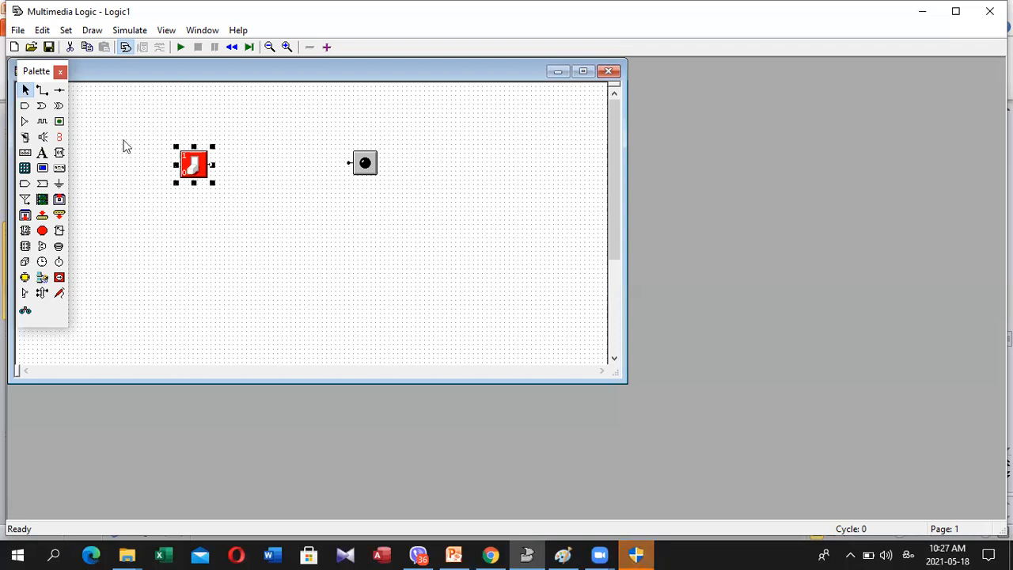
Wire the switch's output to the LED's input and start the simulation
click(44, 91)
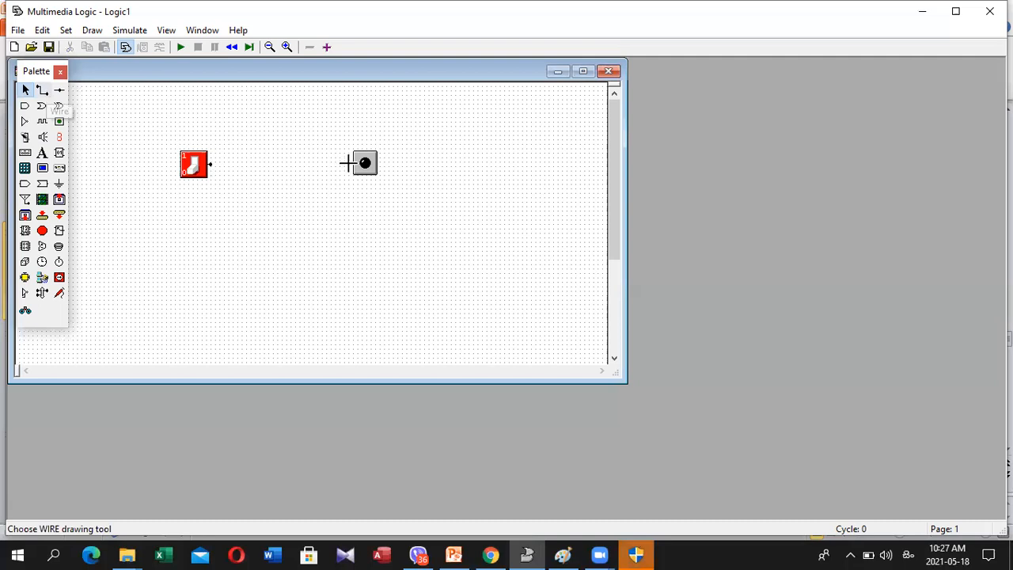
click(348, 163)
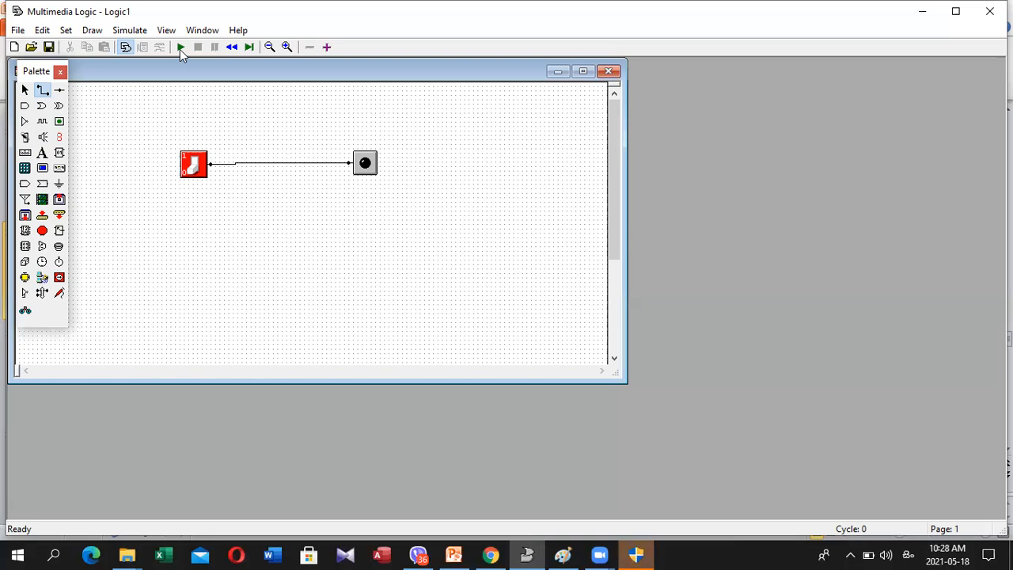
click(180, 47)
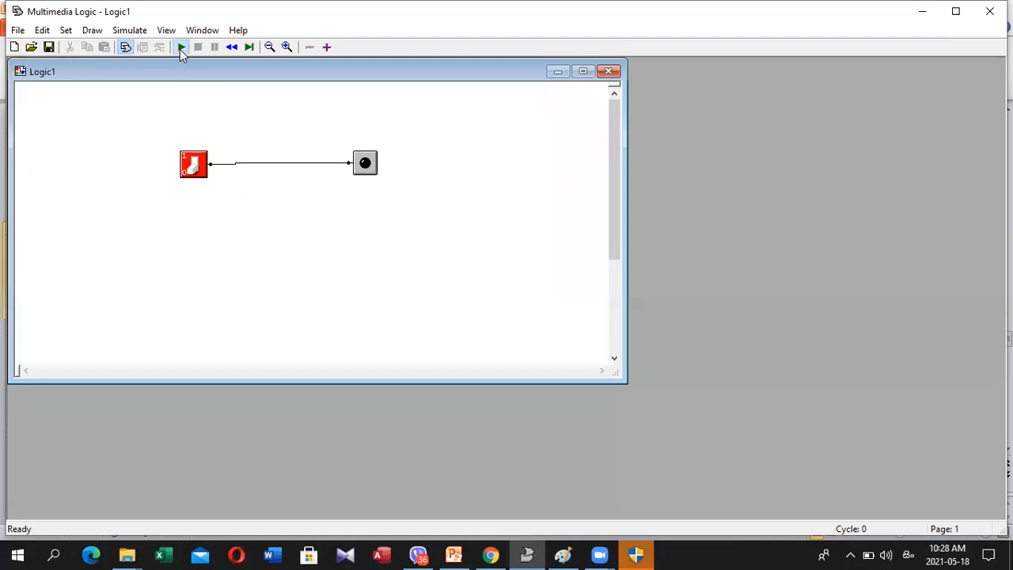
click(180, 47)
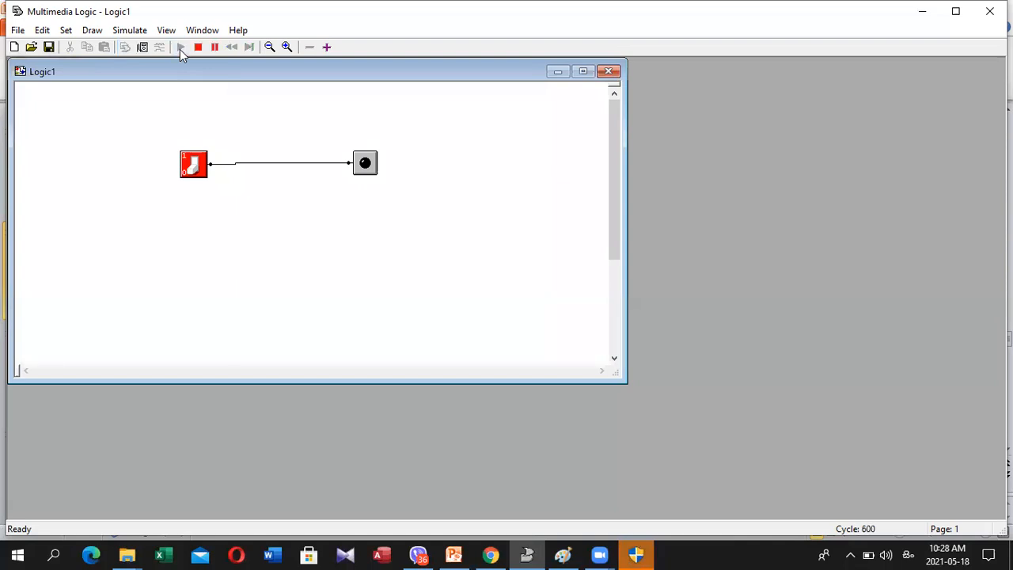
Toggle the switch on and off to test the LED, ending with it on, and stop the simulation
click(194, 166)
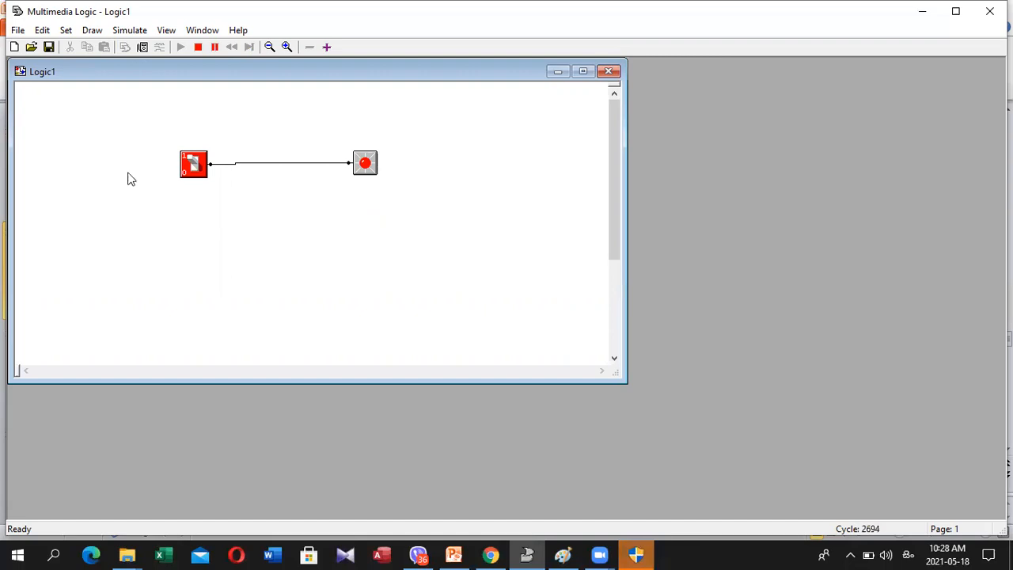
click(194, 171)
click(195, 171)
click(215, 47)
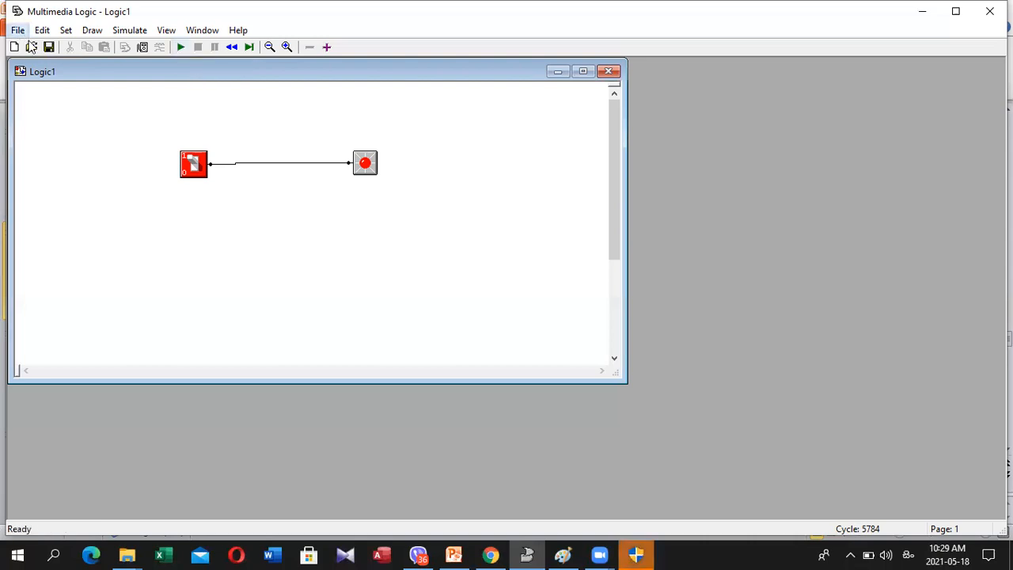
Create a new blank drawing and close Logic1 without saving its changes
key(alt+f)
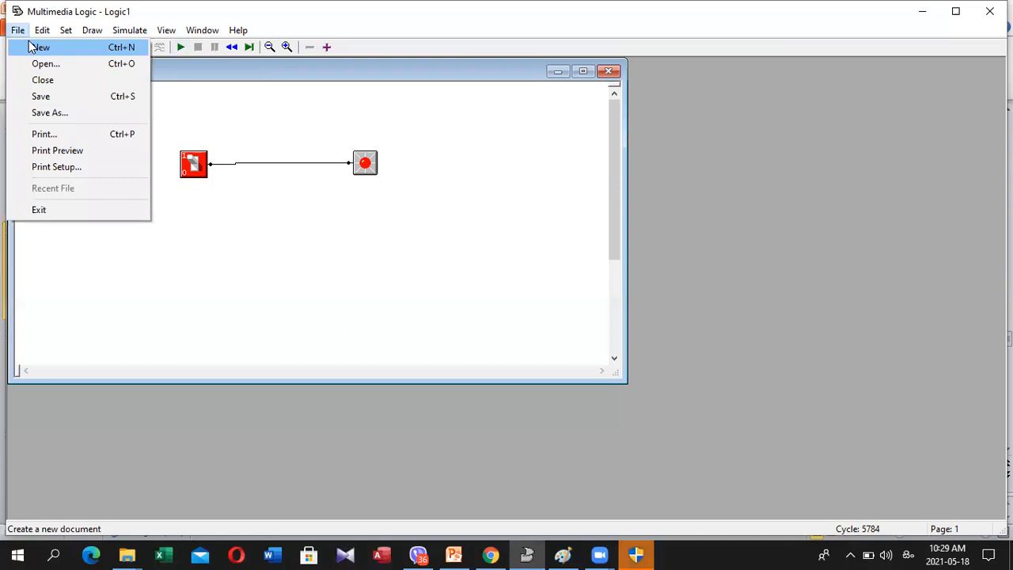
click(30, 47)
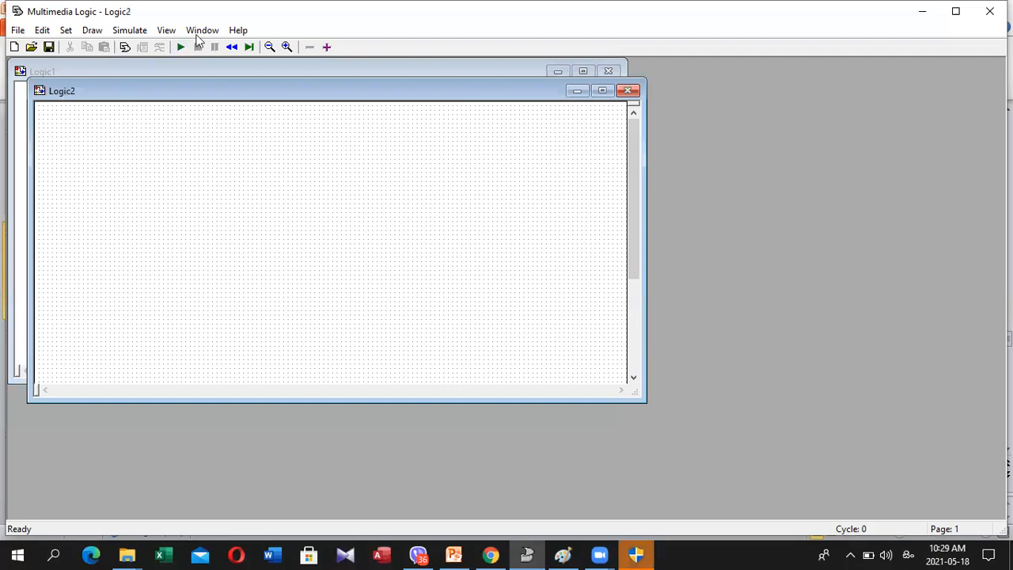
click(195, 69)
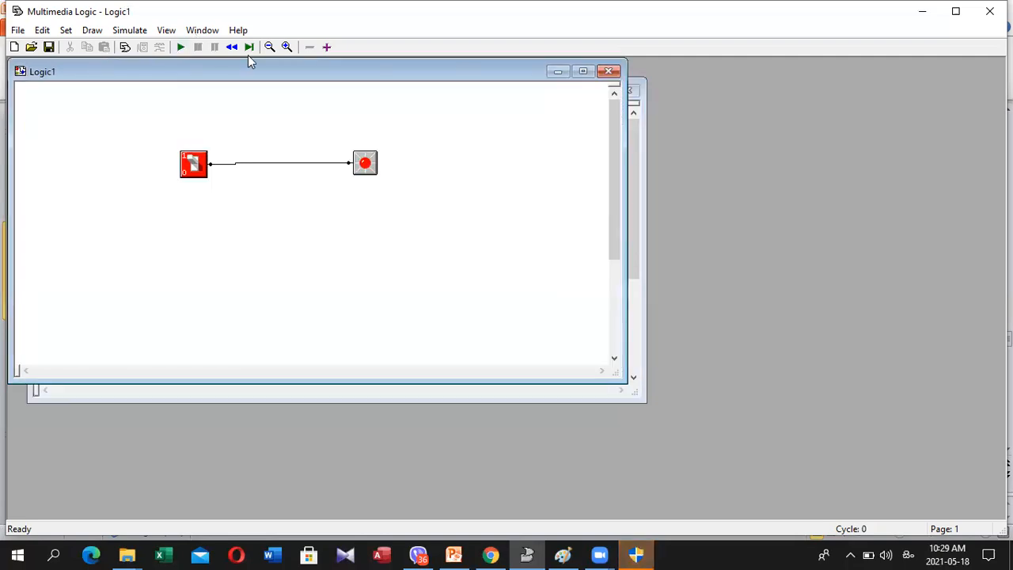
click(608, 73)
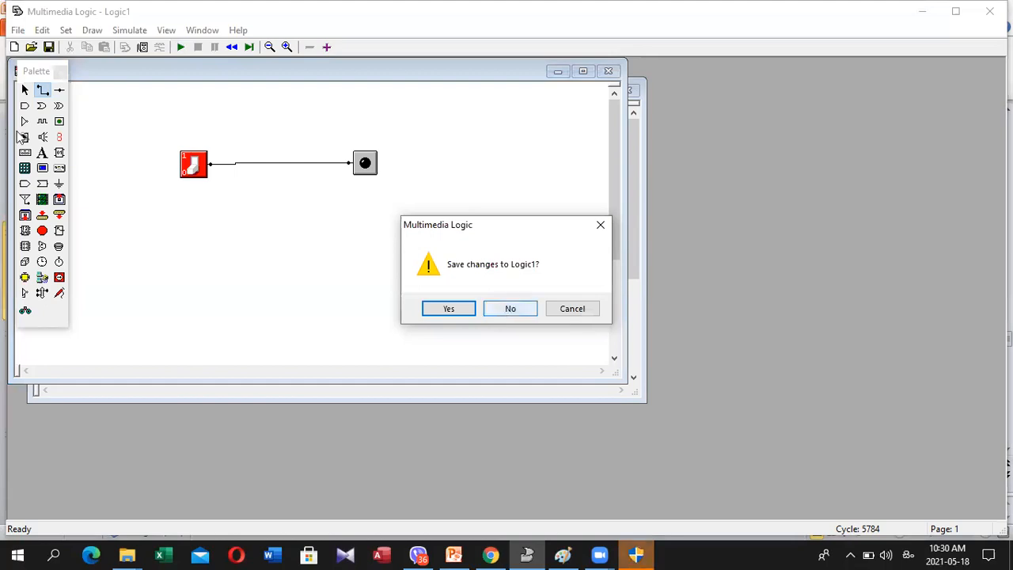
key(Return)
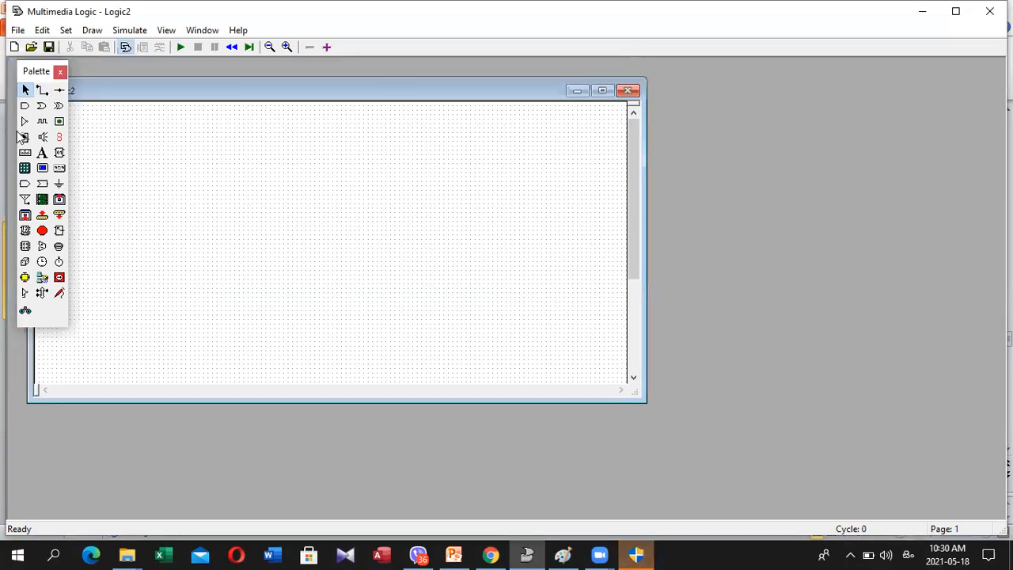
Place an LED in the Logic2 drawing and a switch on its input side, roughly level with it
click(58, 122)
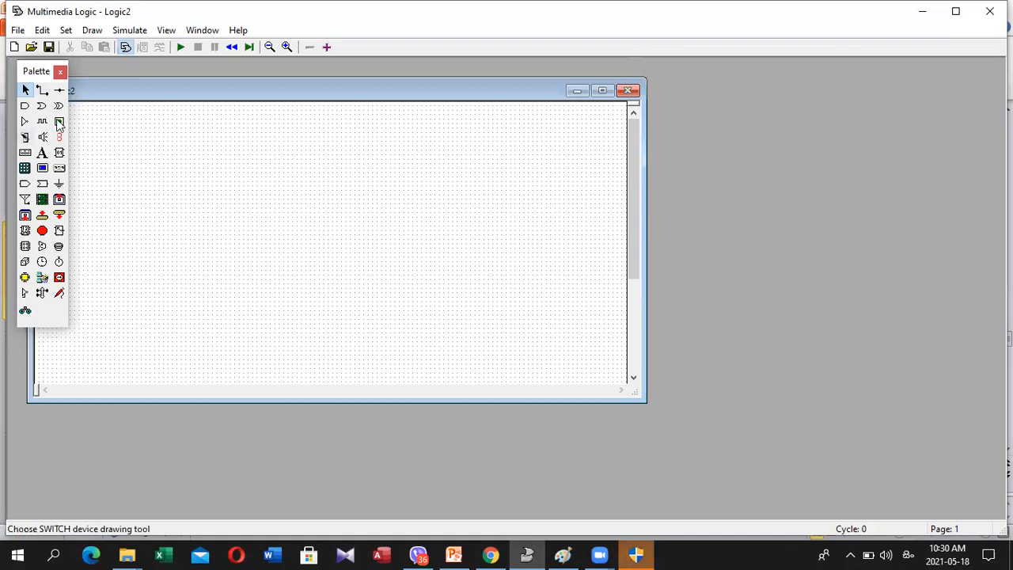
click(422, 205)
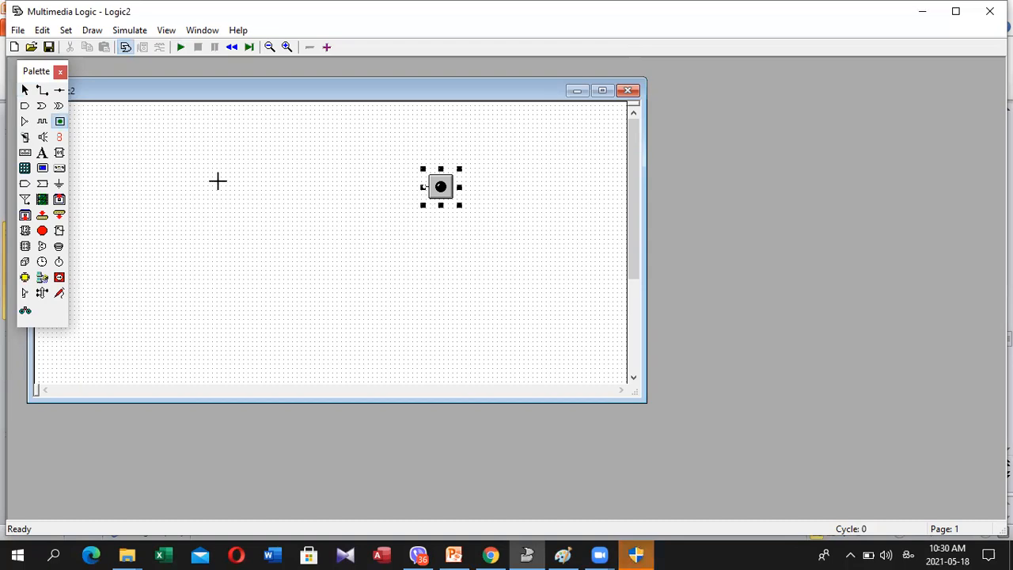
click(25, 90)
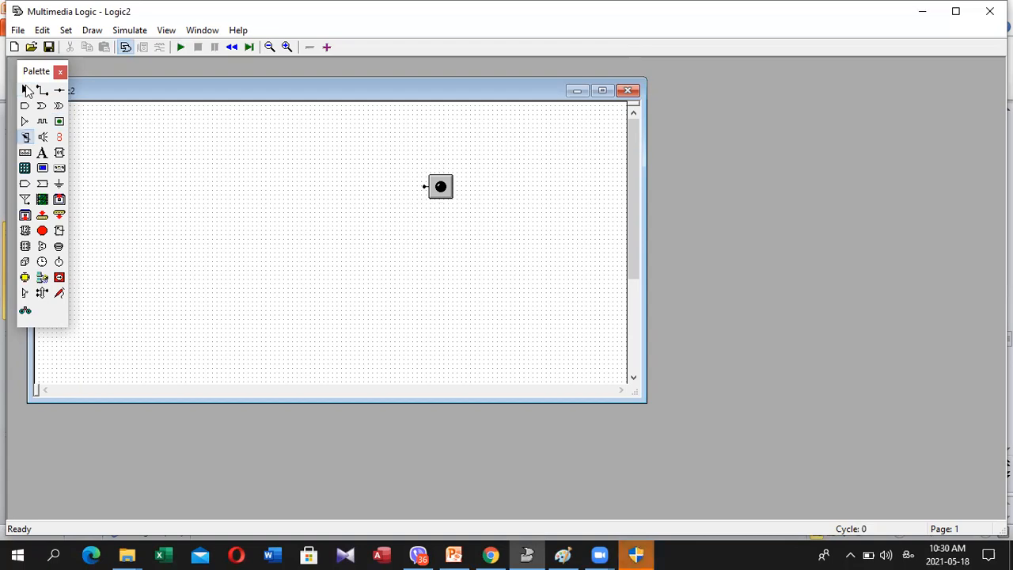
click(236, 163)
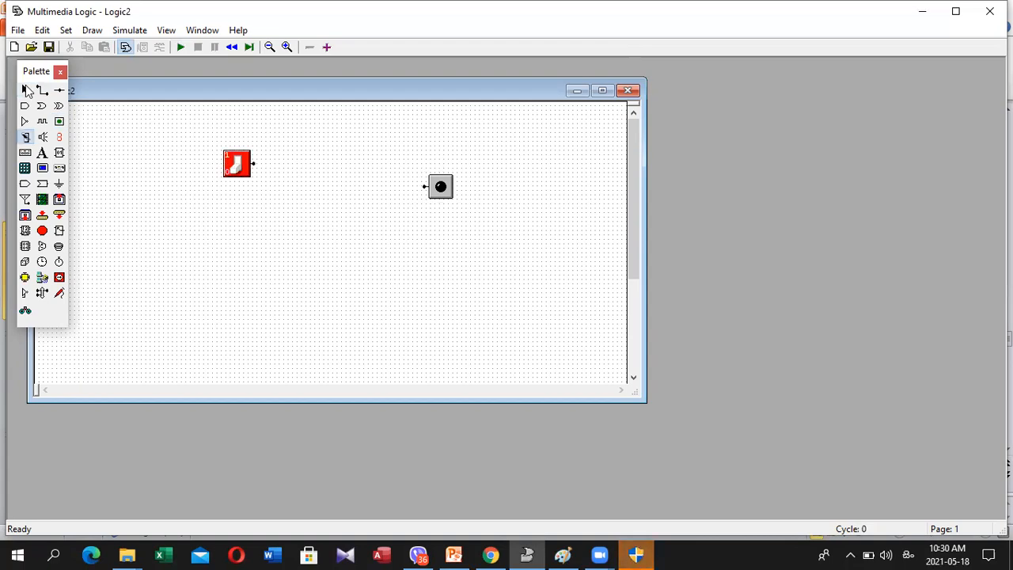
click(238, 192)
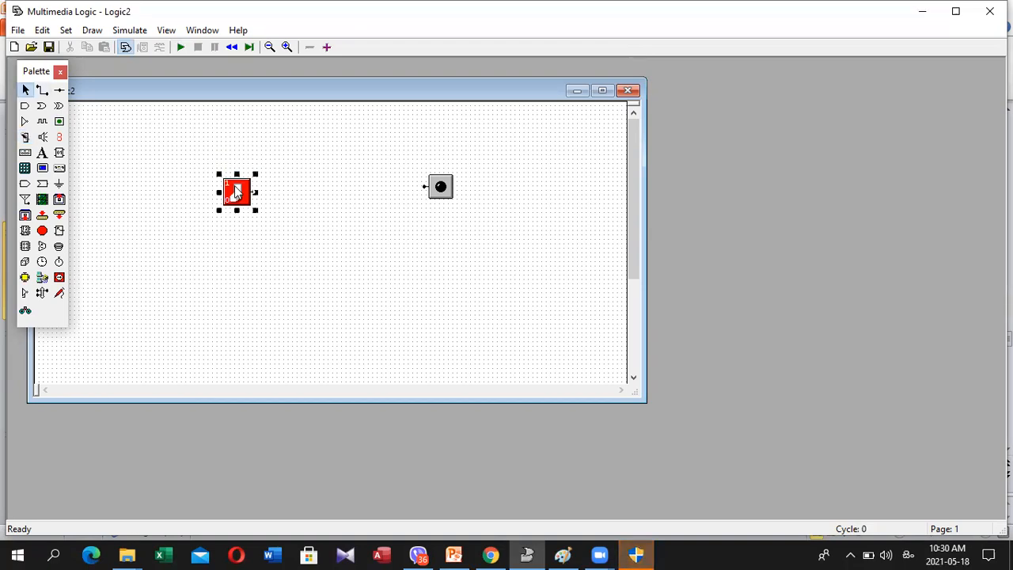
drag(235, 192, 235, 179)
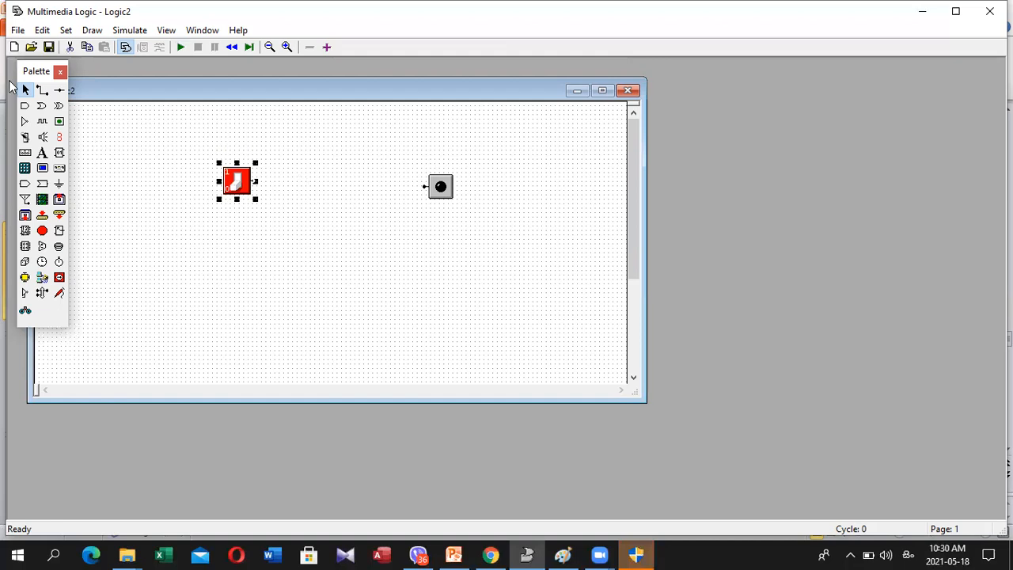
Place a NOT gate between the switch and the LED and wire the three components in series
click(341, 161)
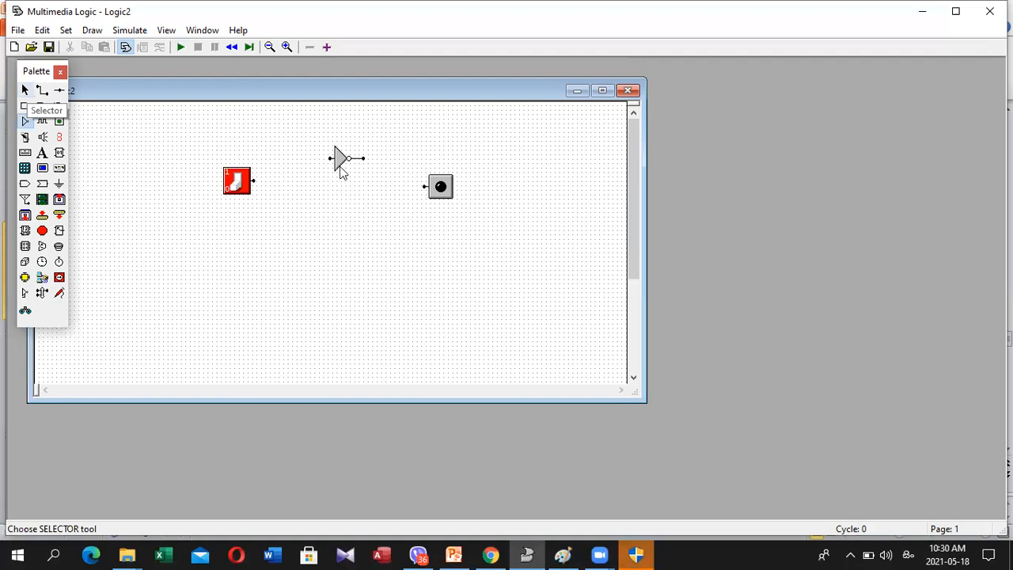
drag(340, 170, 343, 172)
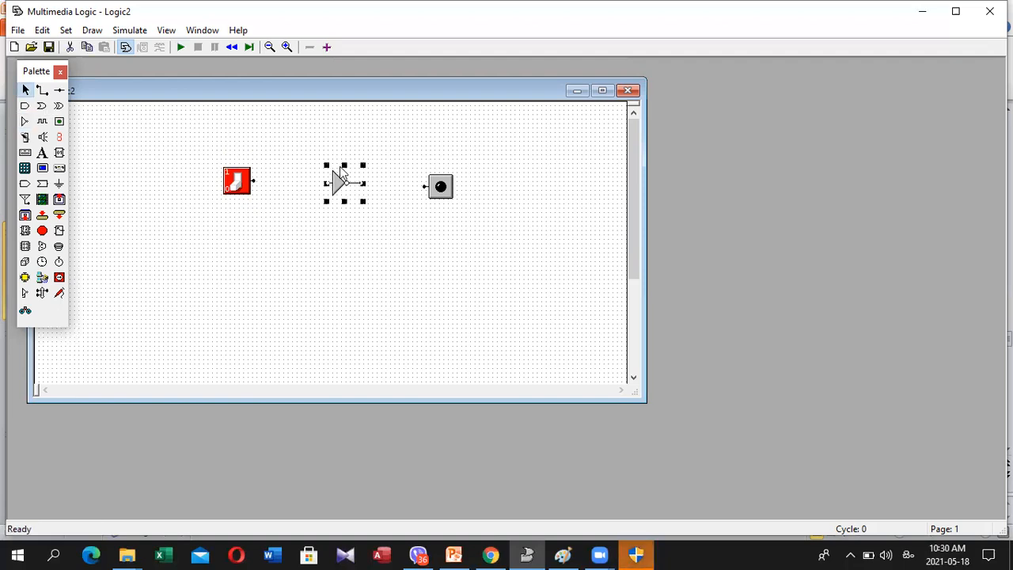
click(43, 91)
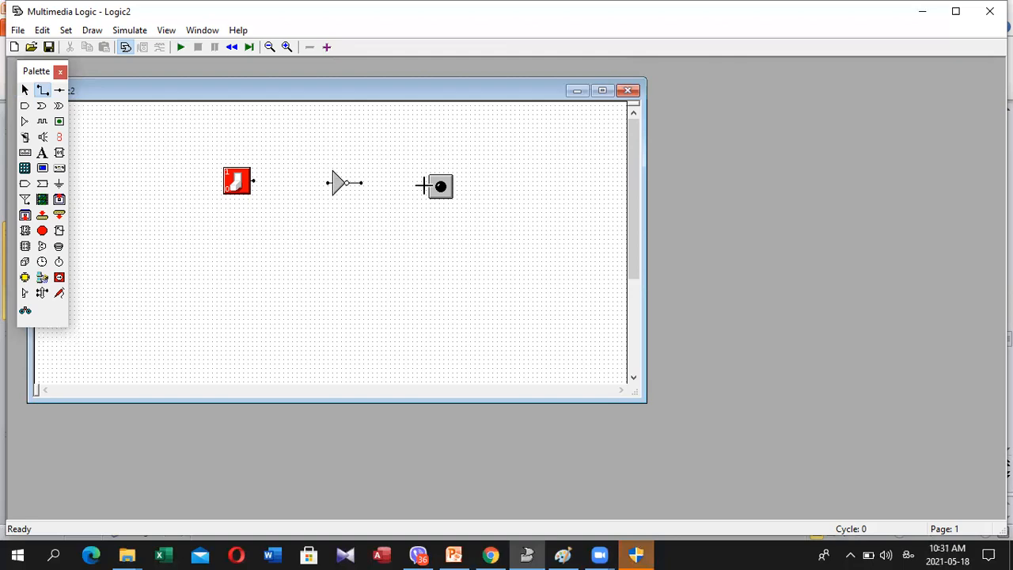
click(422, 184)
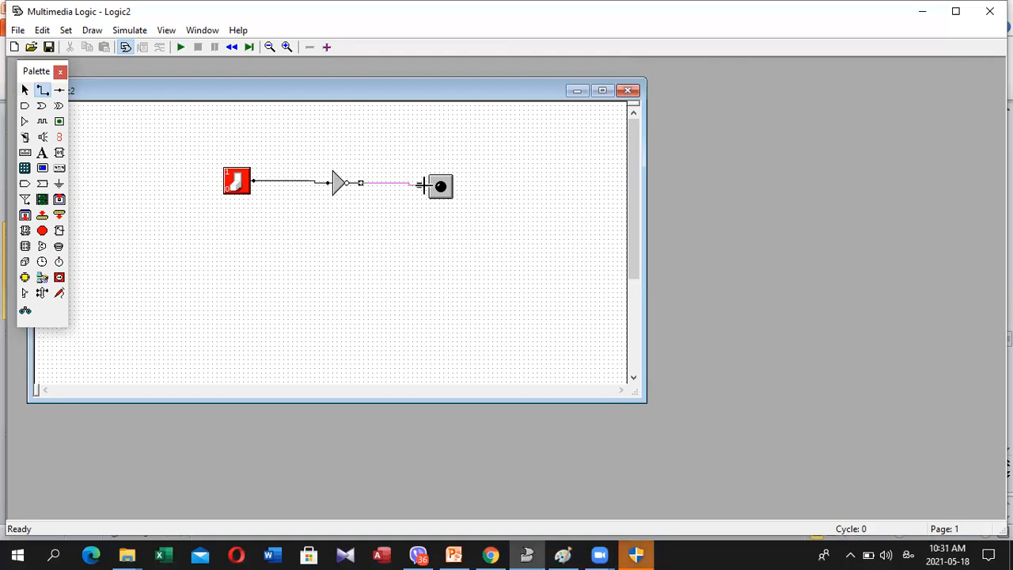
Run the NOT gate circuit's simulation and toggle the switch on and off to test the LED, ending with the switch off
click(339, 275)
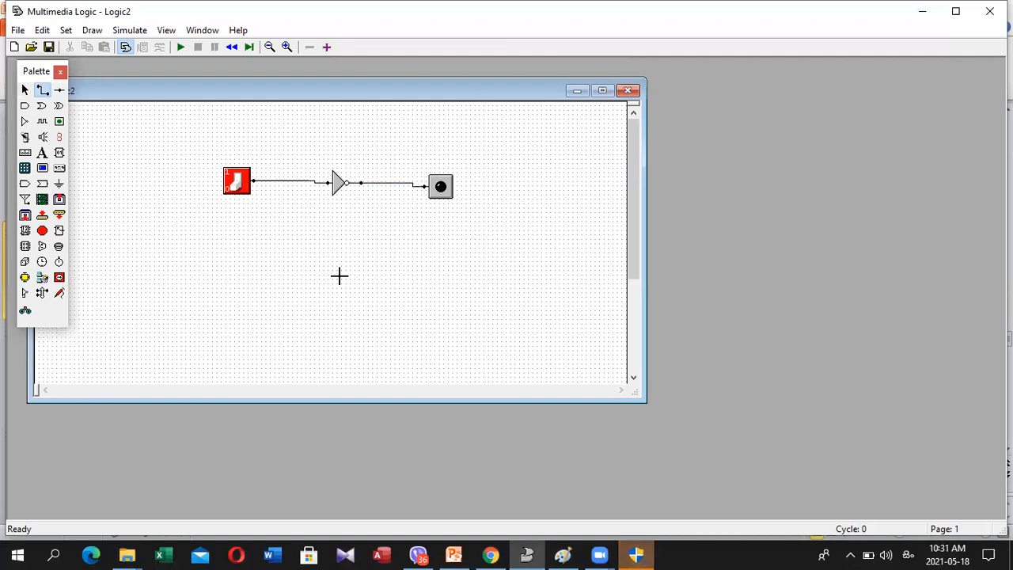
click(182, 47)
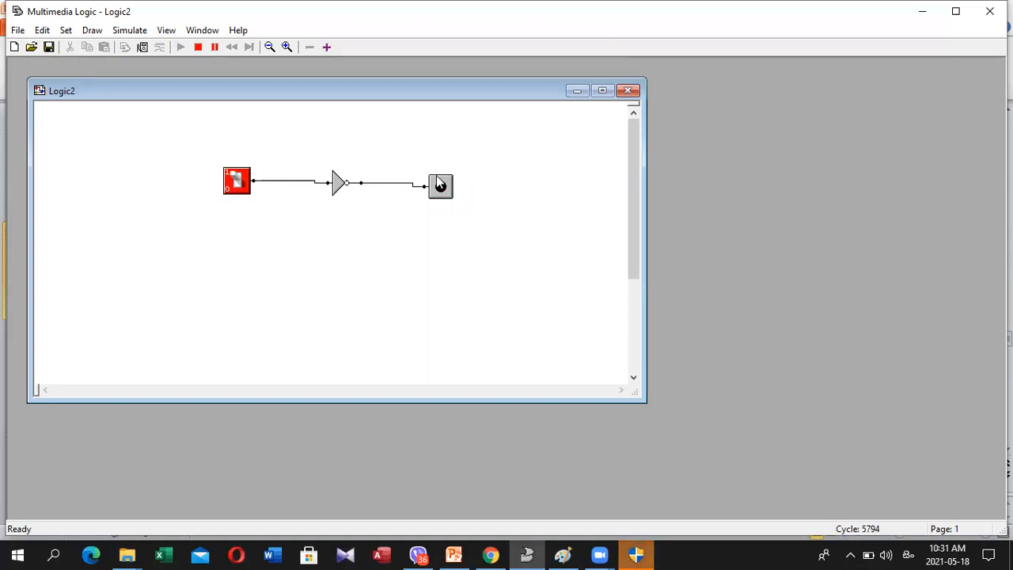
click(238, 183)
click(238, 183)
click(239, 194)
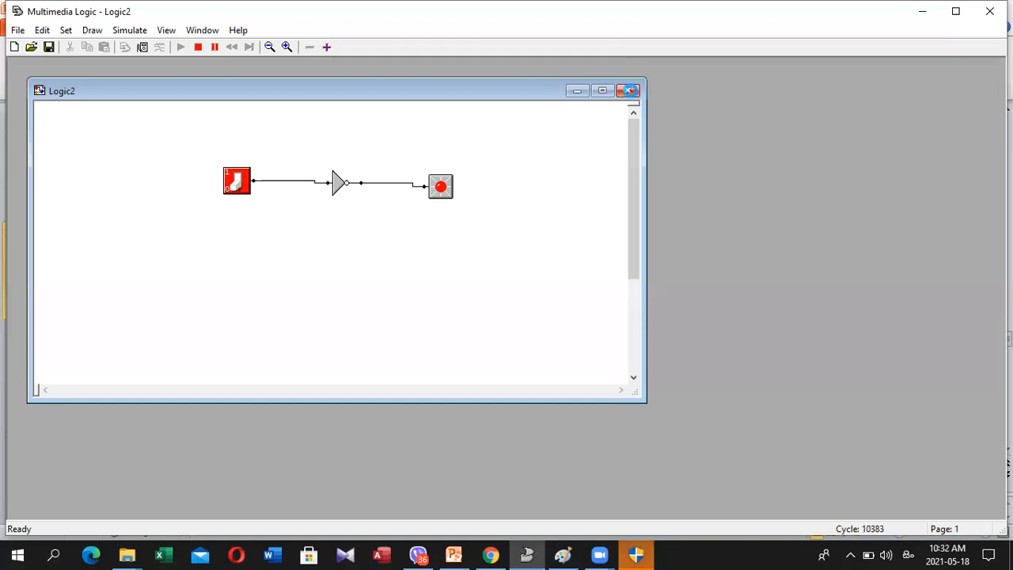
Close Logic2 without saving, stopping its running simulation, and create a new blank drawing
click(568, 307)
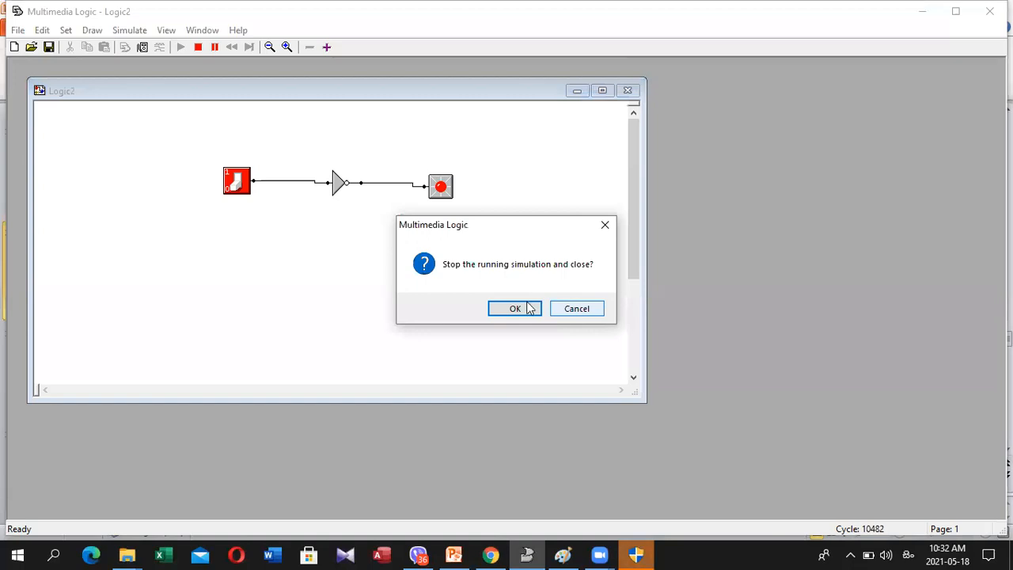
click(528, 308)
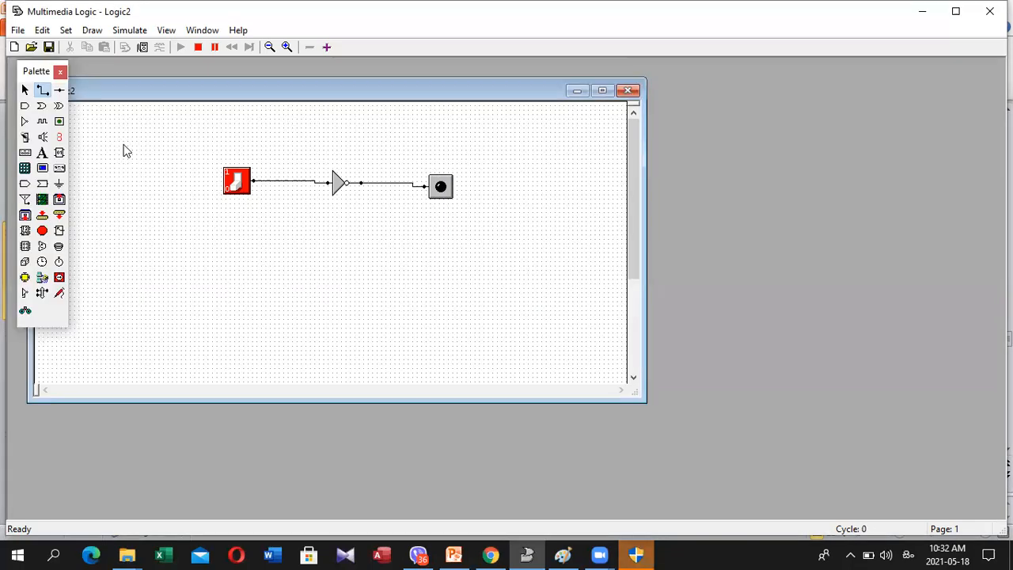
click(508, 307)
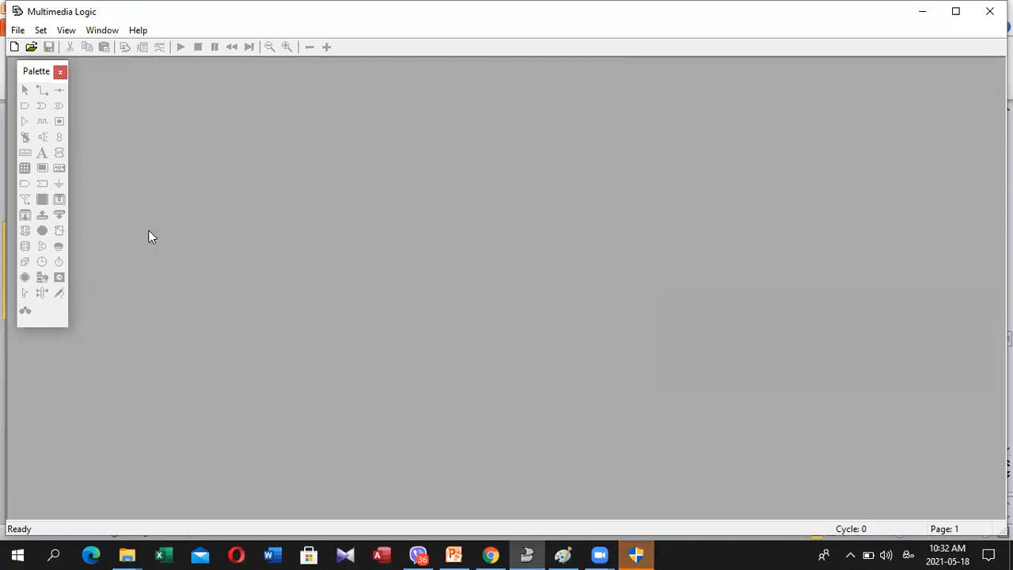
click(19, 33)
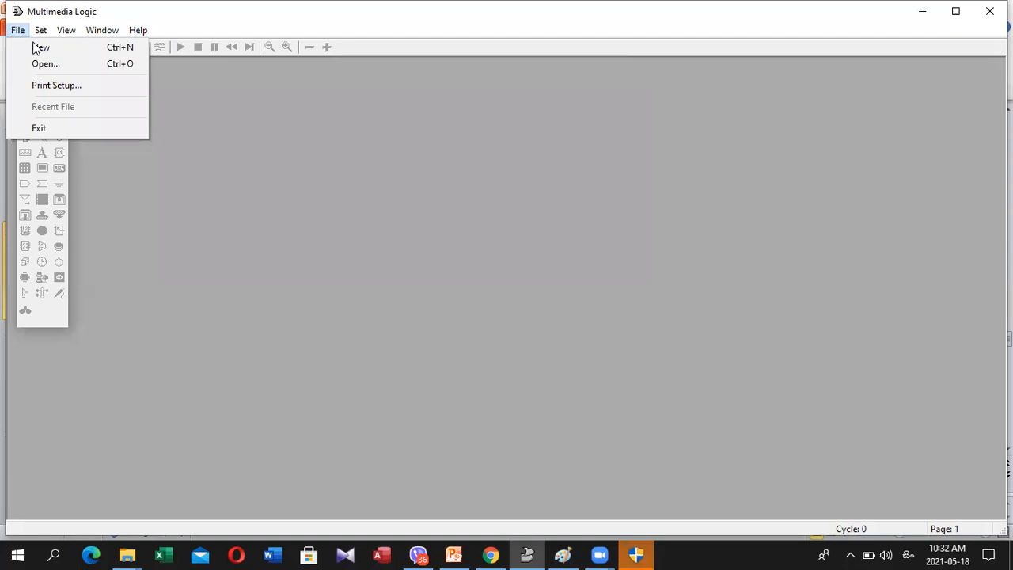
click(36, 49)
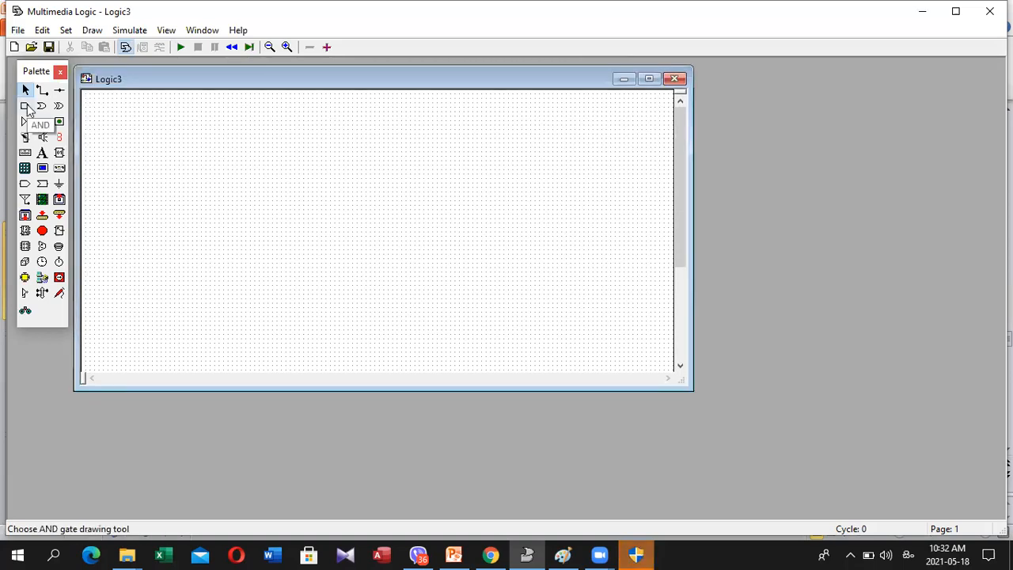
Place an AND gate in the Logic3 drawing and two switches, one above the other, on its input side
click(27, 107)
click(292, 167)
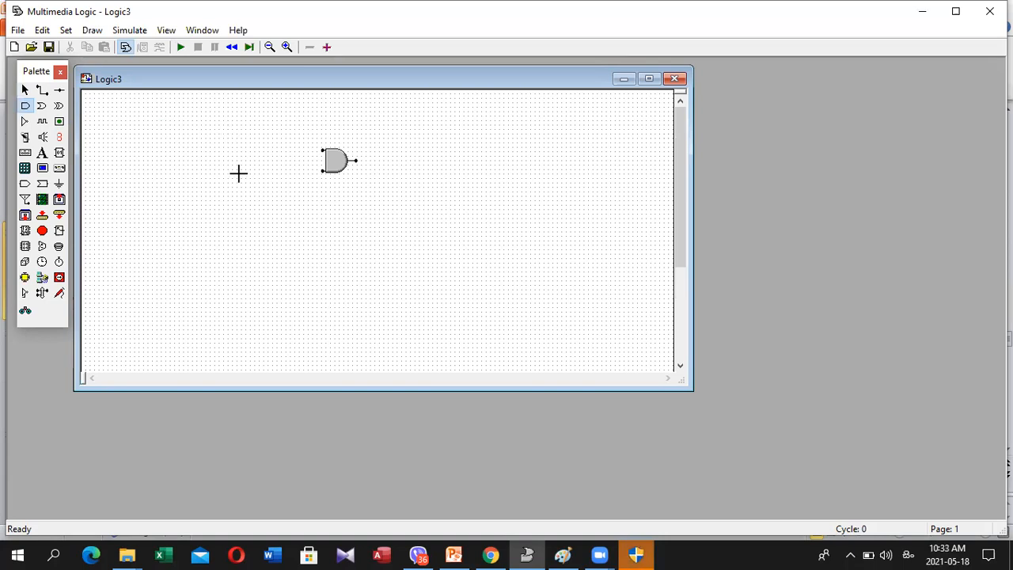
click(25, 137)
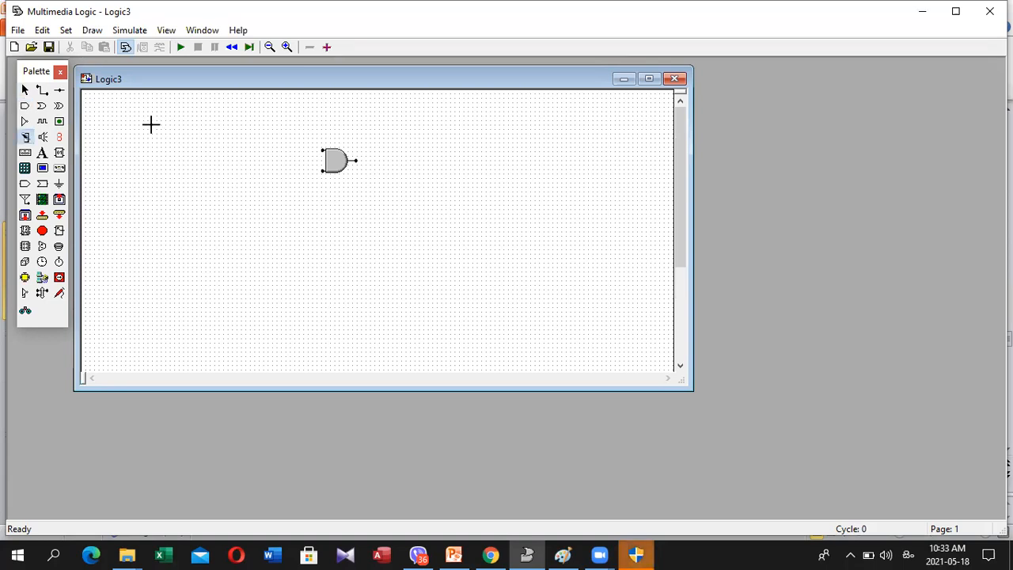
click(247, 118)
click(257, 155)
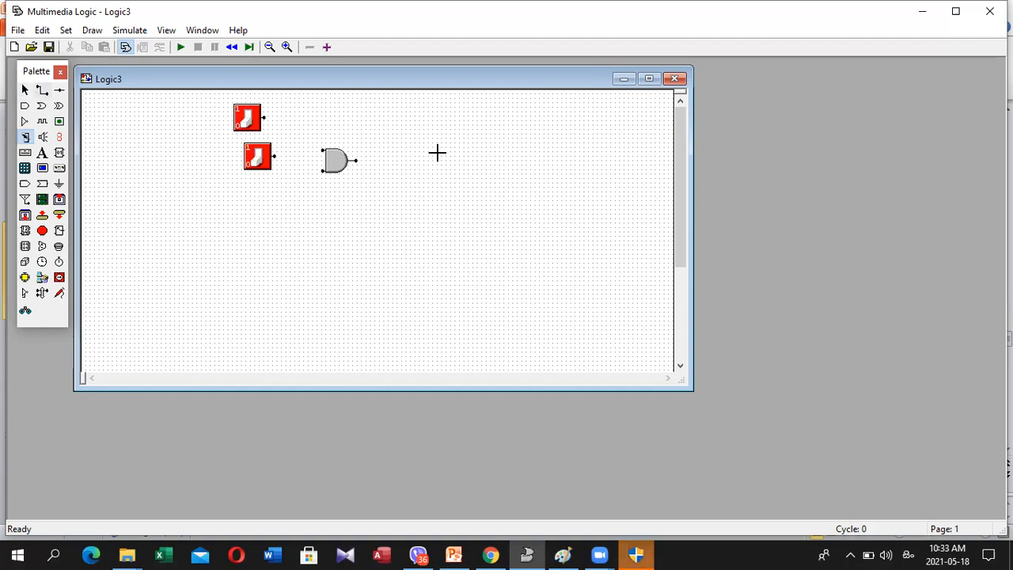
Place an LED on the AND gate's output side, then align the LED with the gate and space the switches above and below its inputs
click(60, 121)
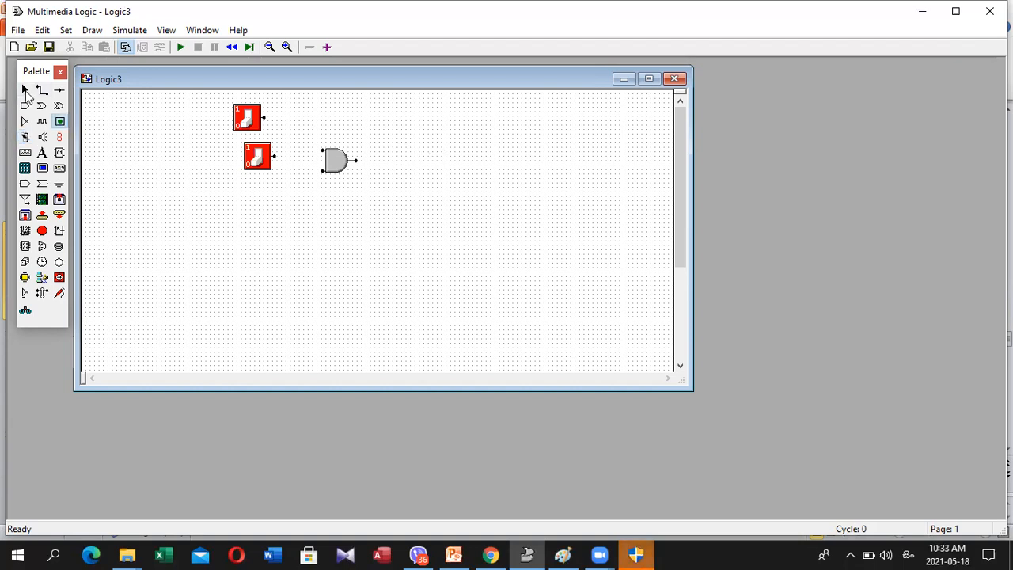
click(455, 134)
click(25, 90)
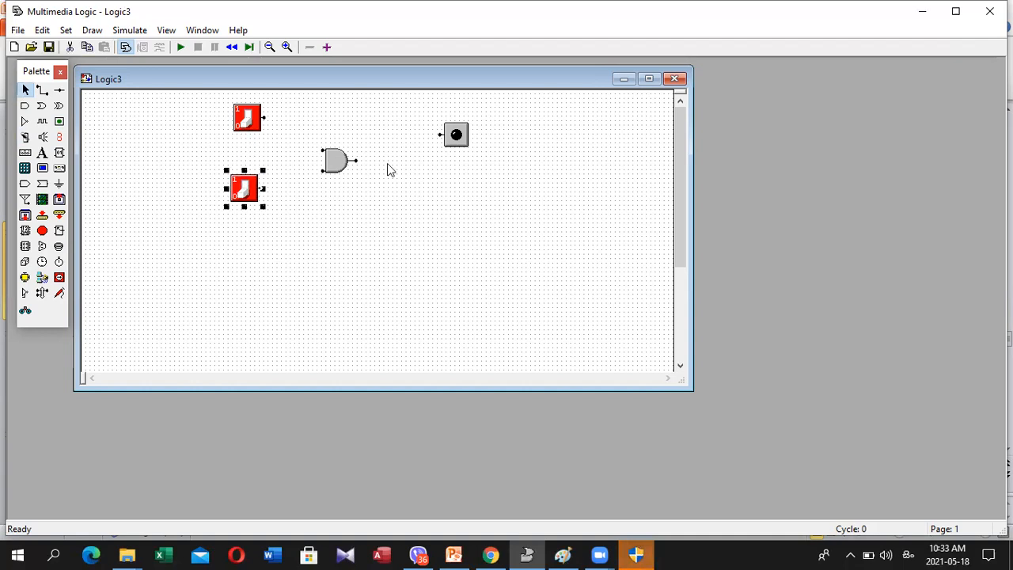
click(448, 135)
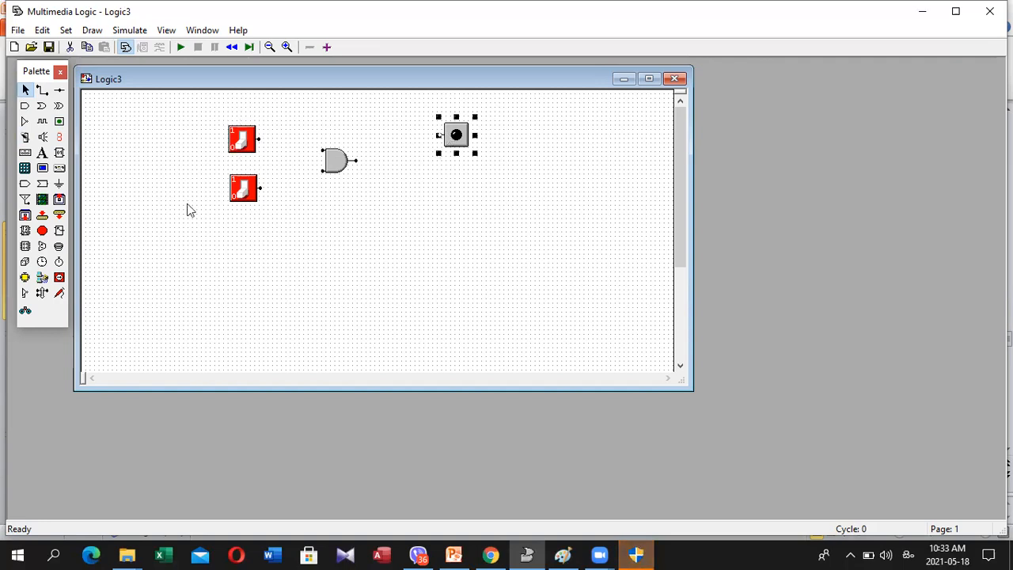
Wire each switch to its own AND gate input and the gate's output to the LED
click(43, 90)
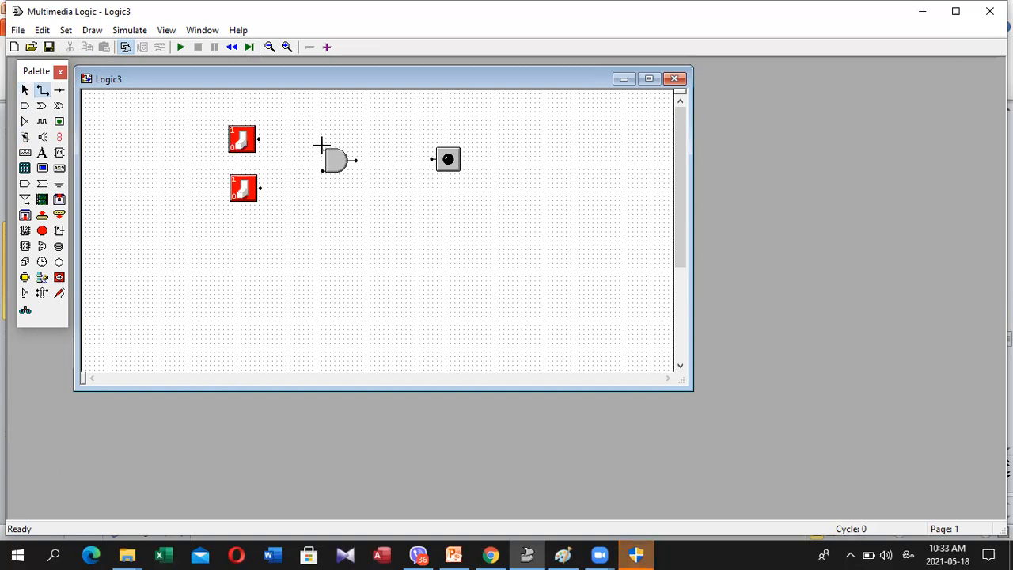
drag(259, 140, 322, 145)
key(Delete)
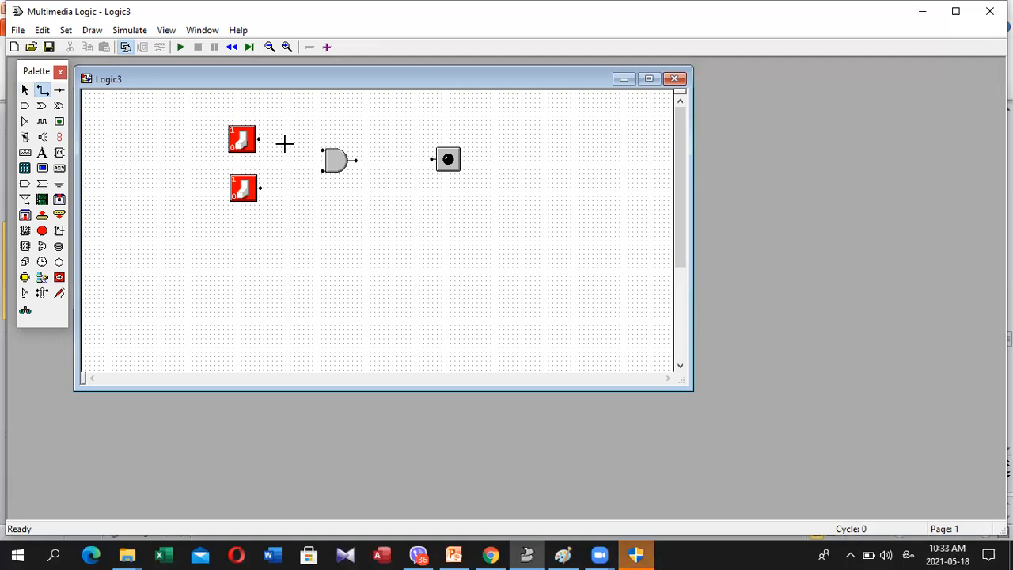
click(321, 149)
click(325, 169)
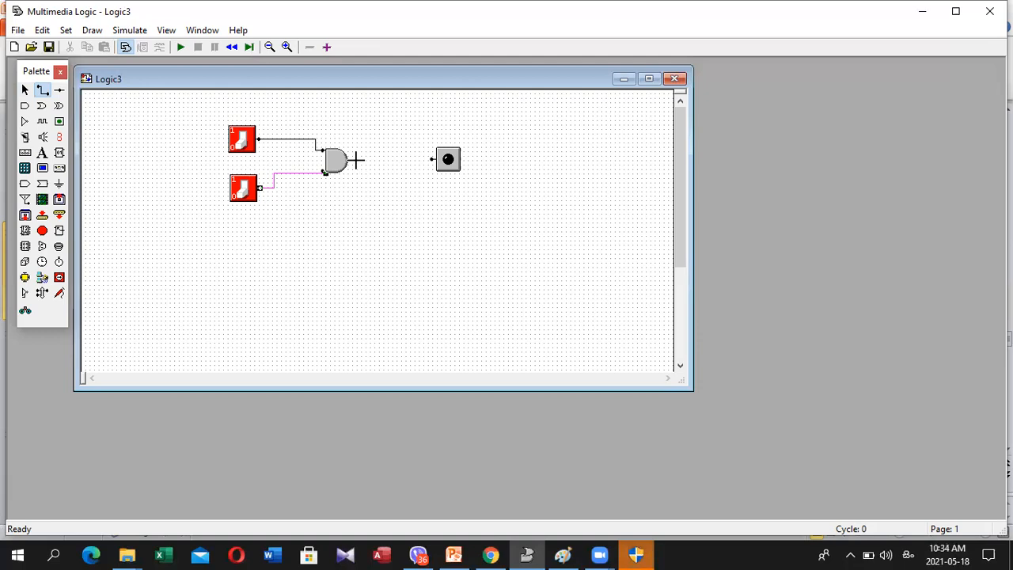
drag(355, 161, 429, 160)
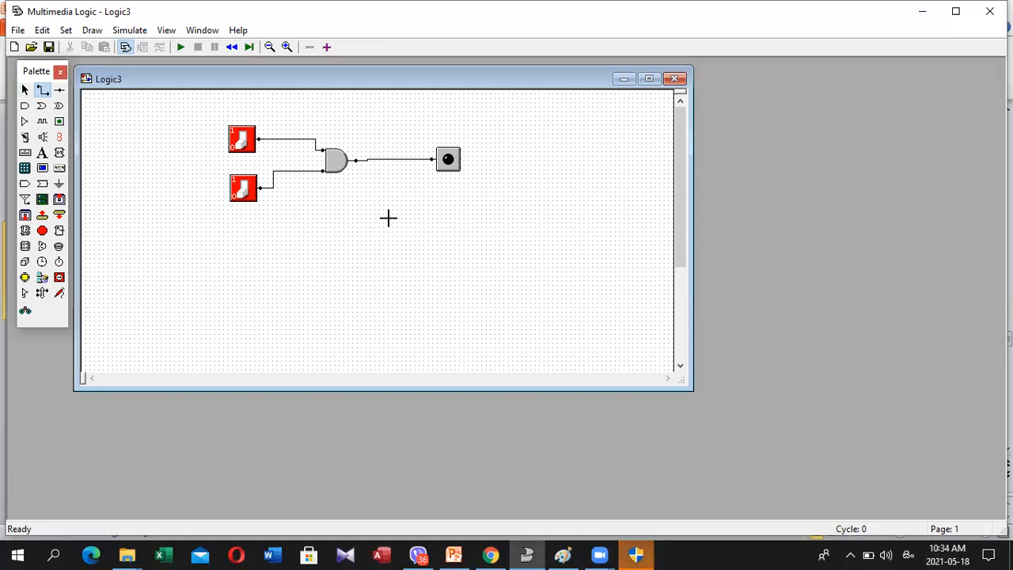
Simulate the AND gate circuit, toggling the two switches through input combinations until both are on, and stop the simulation
click(180, 47)
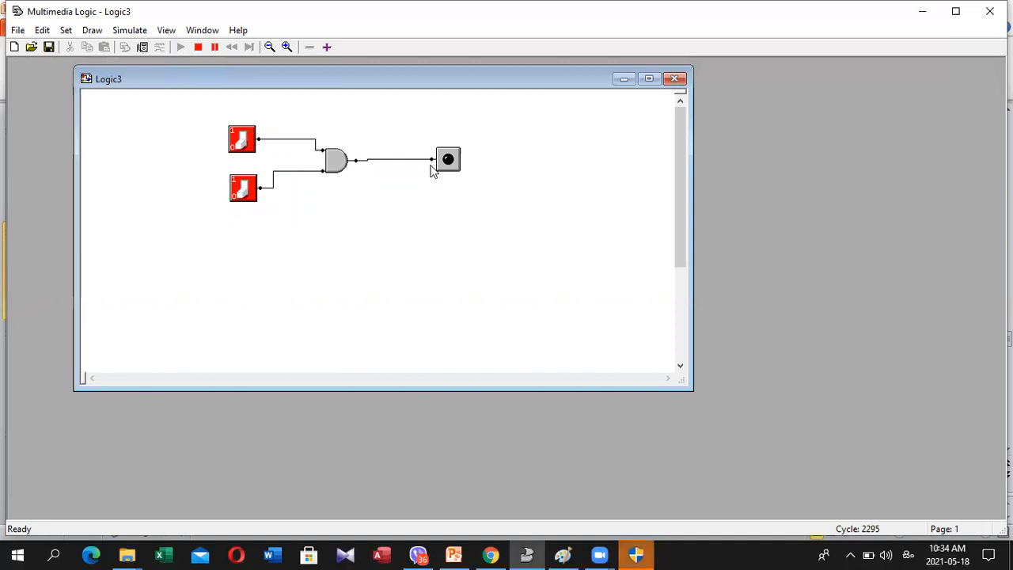
click(246, 187)
click(242, 141)
click(244, 190)
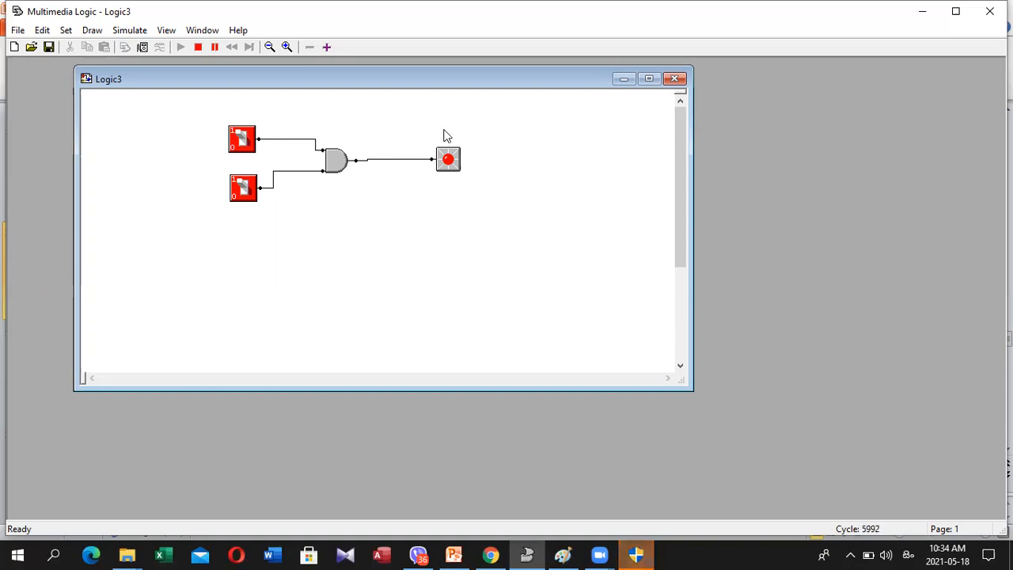
click(197, 48)
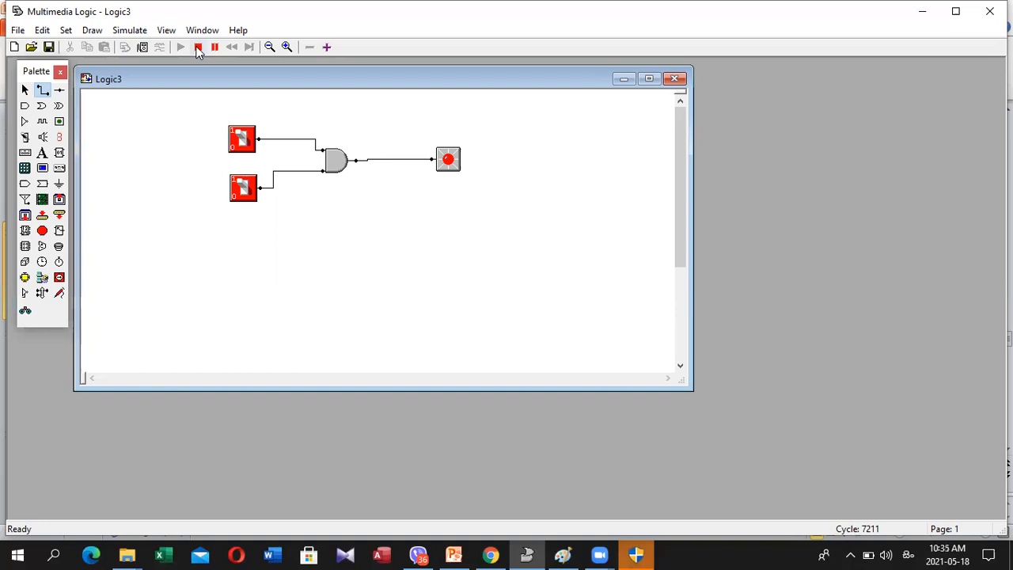
Replace the AND gate with an OR gate positioned between the two switches and the LED
click(338, 159)
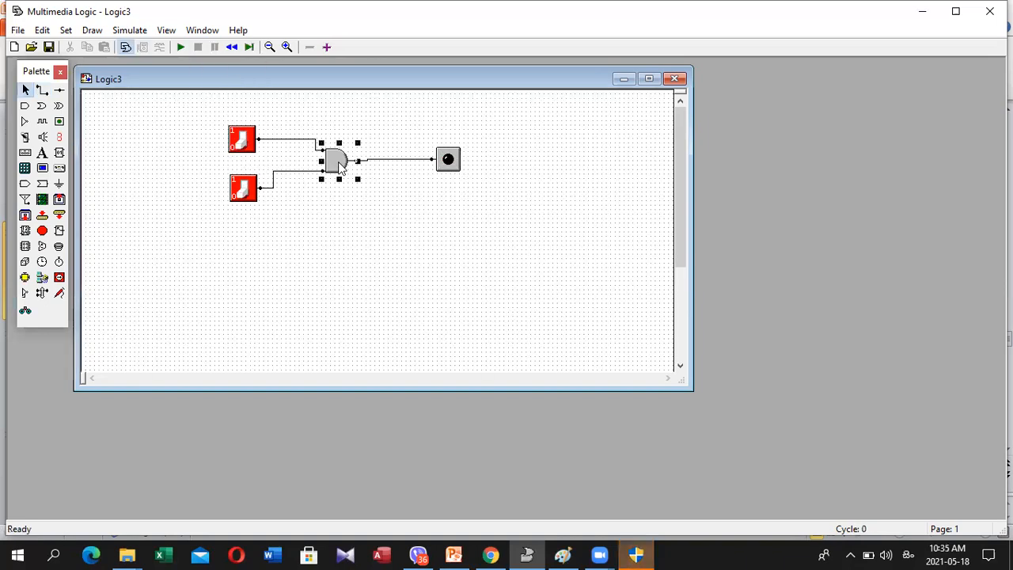
key(Delete)
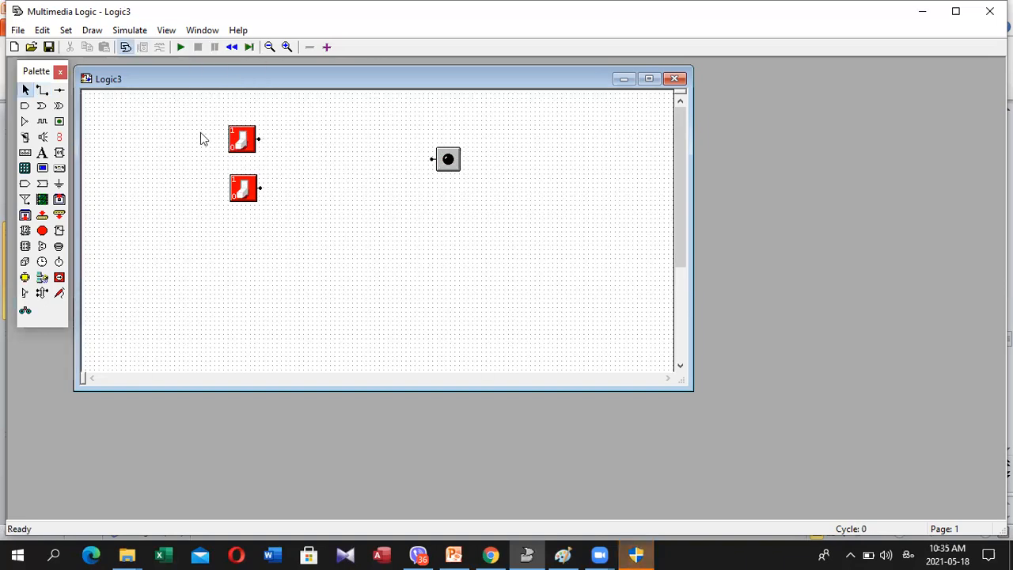
click(43, 109)
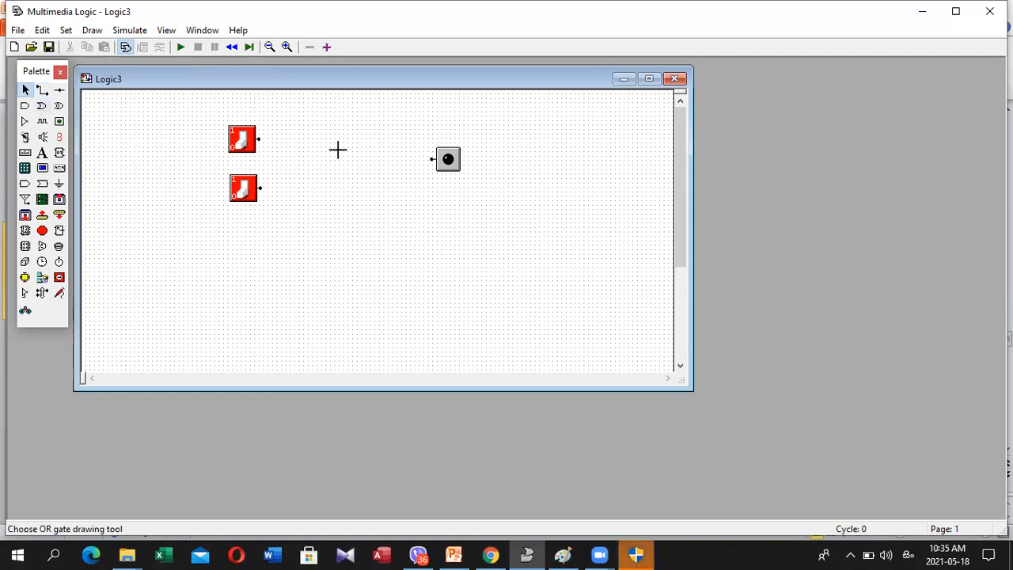
click(338, 150)
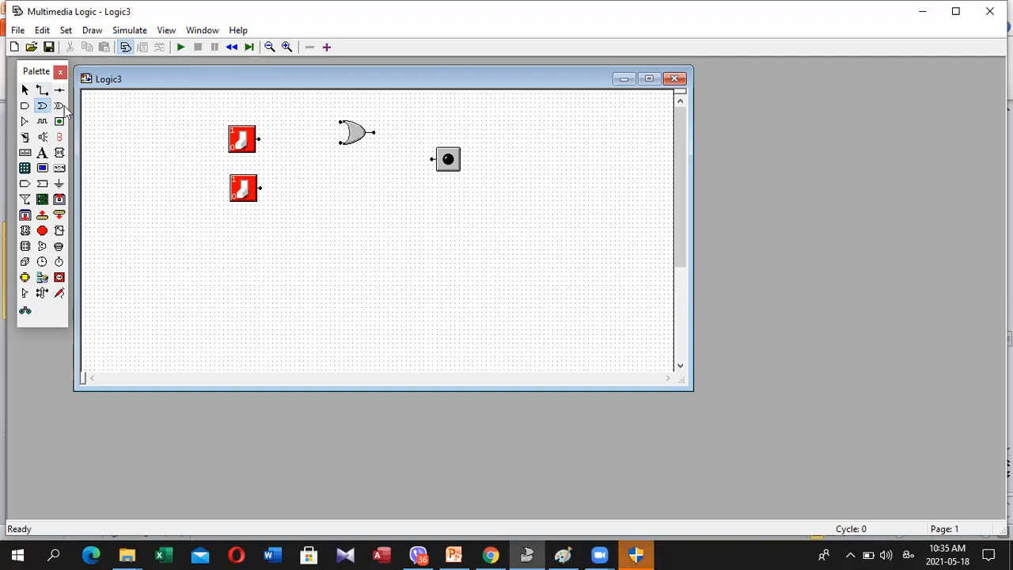
click(24, 89)
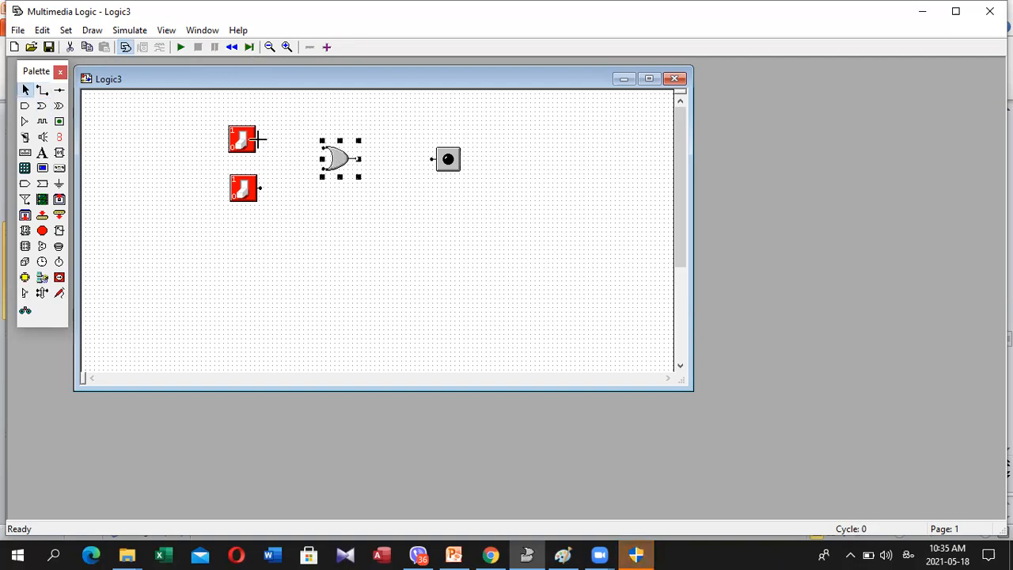
Wire both switches to the OR gate's inputs and its output to the LED, deleting and redrawing any misplaced wire
drag(258, 139, 319, 147)
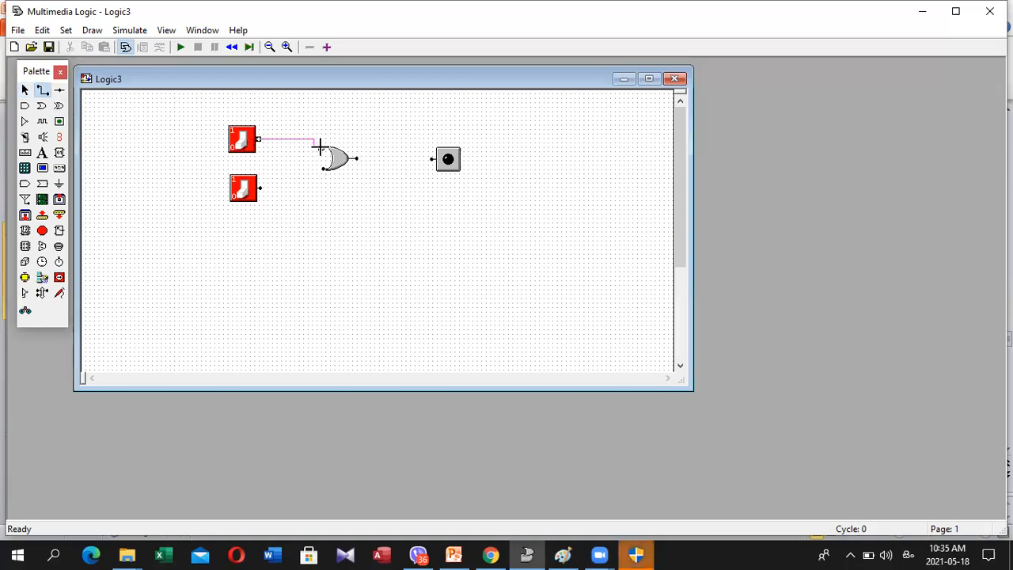
drag(259, 186, 333, 161)
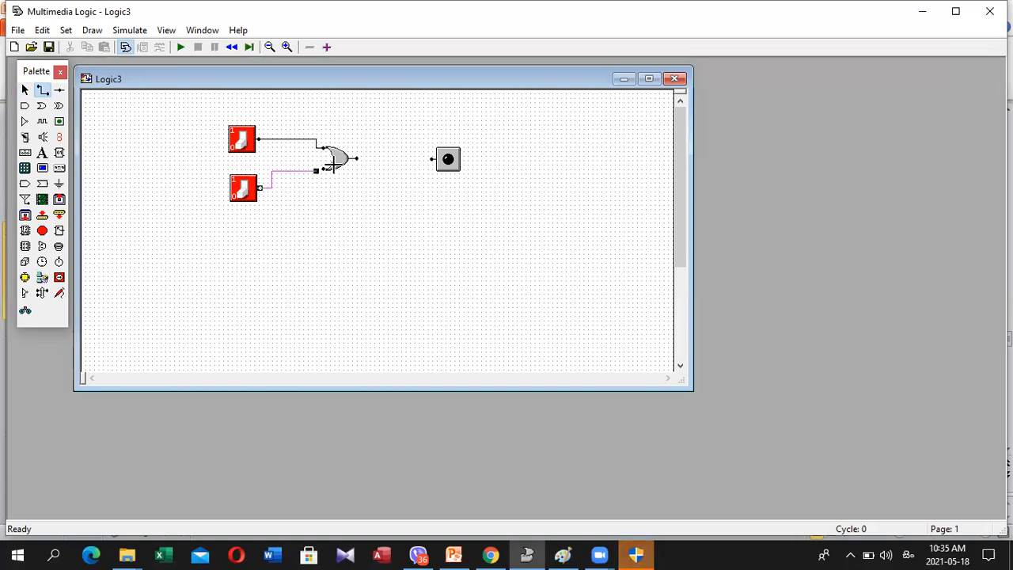
key(Delete)
mouse_move(323, 168)
mouse_down()
mouse_move(339, 161)
mouse_move(260, 187)
mouse_up()
drag(260, 187, 323, 168)
click(354, 156)
drag(355, 157, 432, 159)
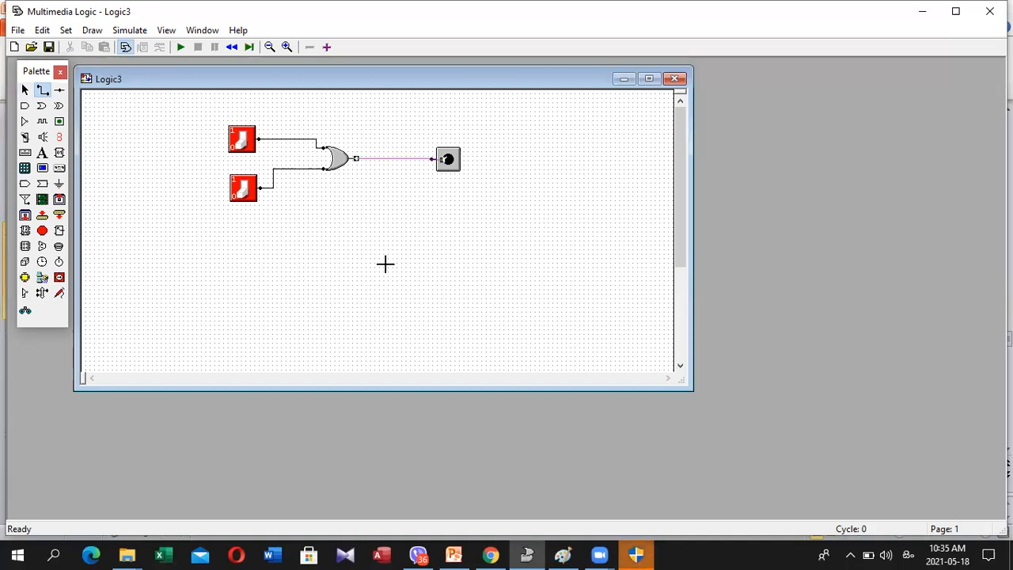
key(Delete)
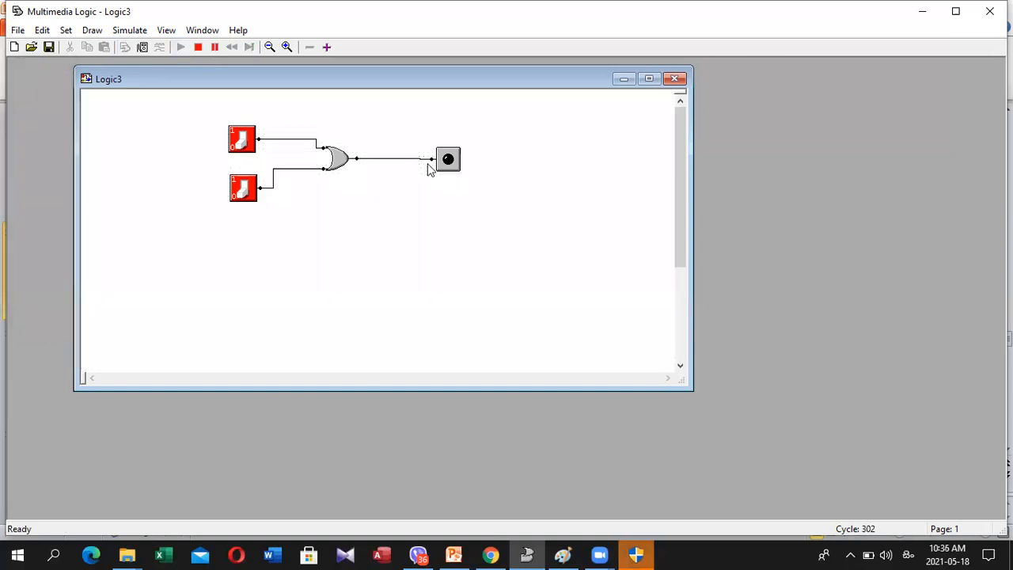
Simulate the OR gate circuit, toggling the two switches through input combinations until both are on, and stop the simulation
click(245, 187)
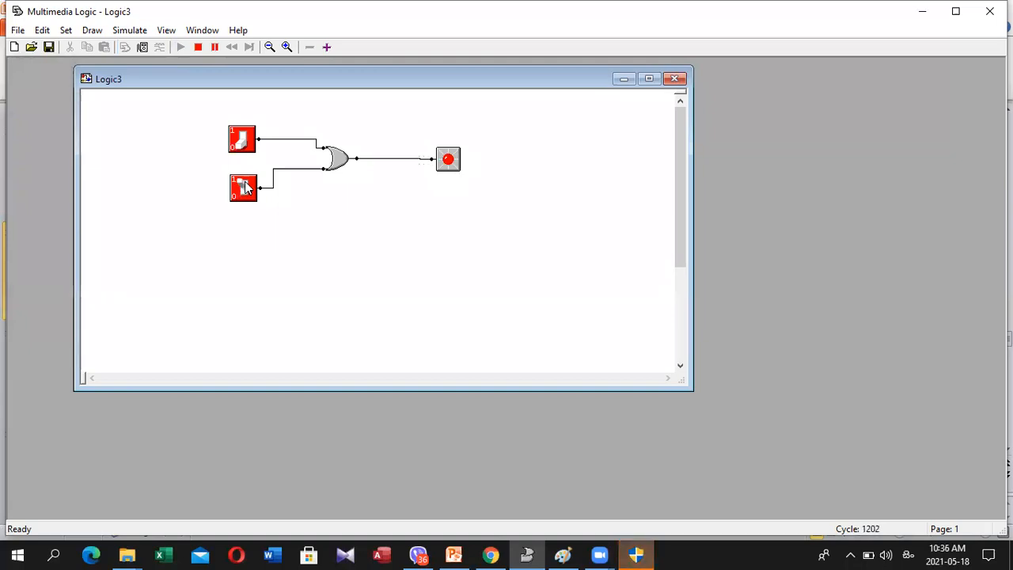
click(242, 142)
click(242, 142)
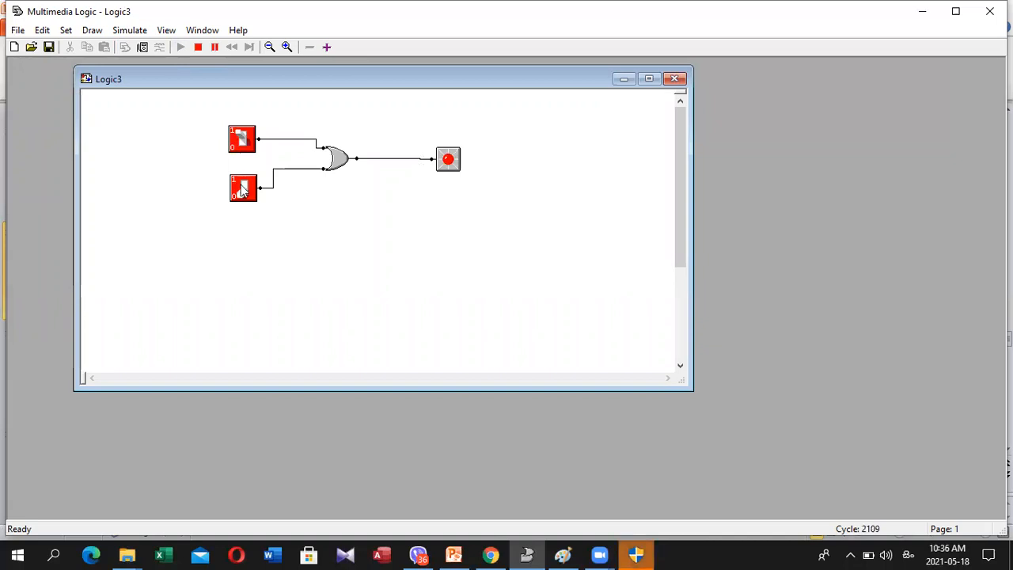
click(244, 191)
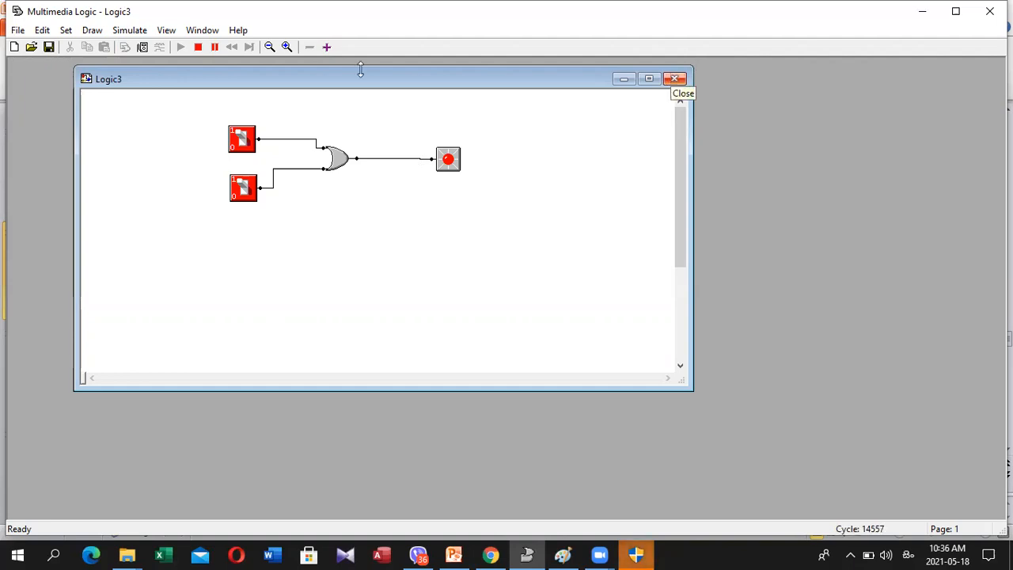
click(198, 49)
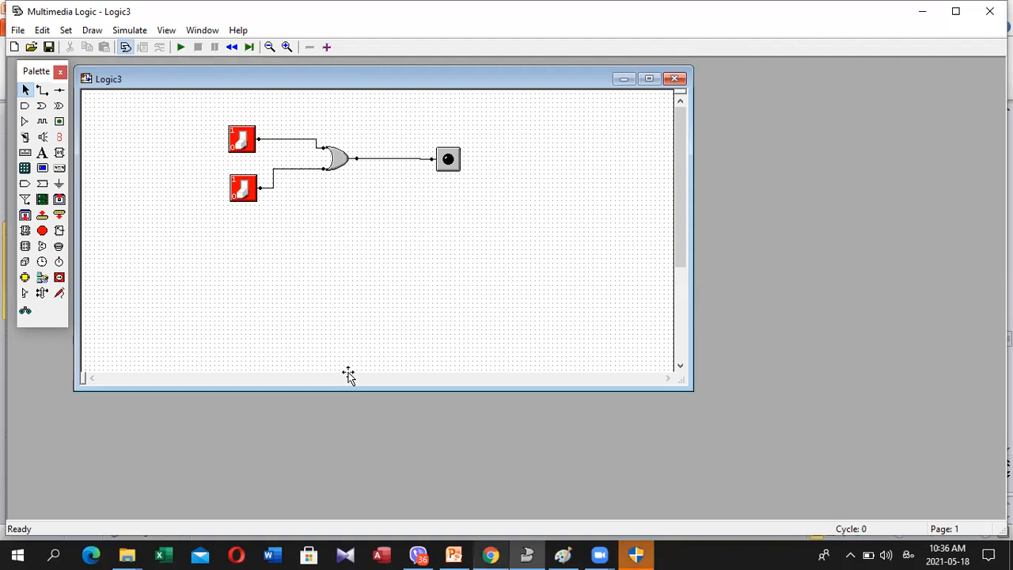
Switch to the PowerPoint presentation and go to slide 18 with the NOT gate activity
key(alt+Tab)
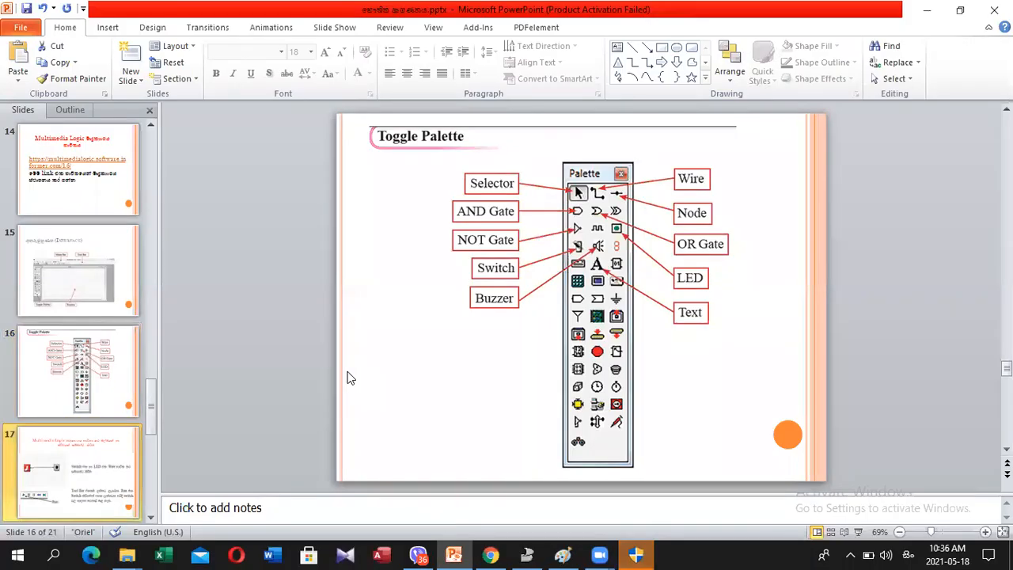
scroll(346, 378, down, 2)
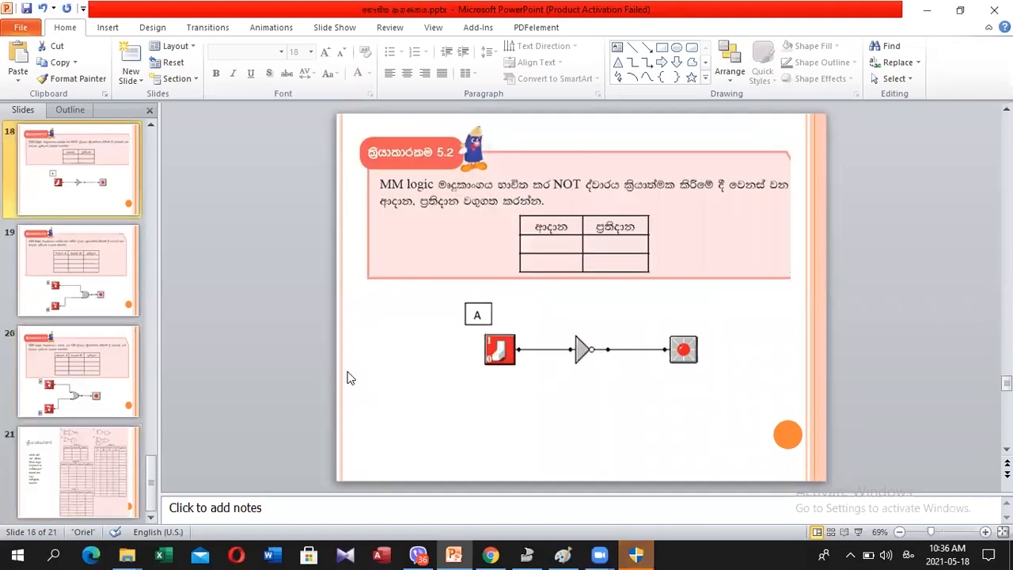
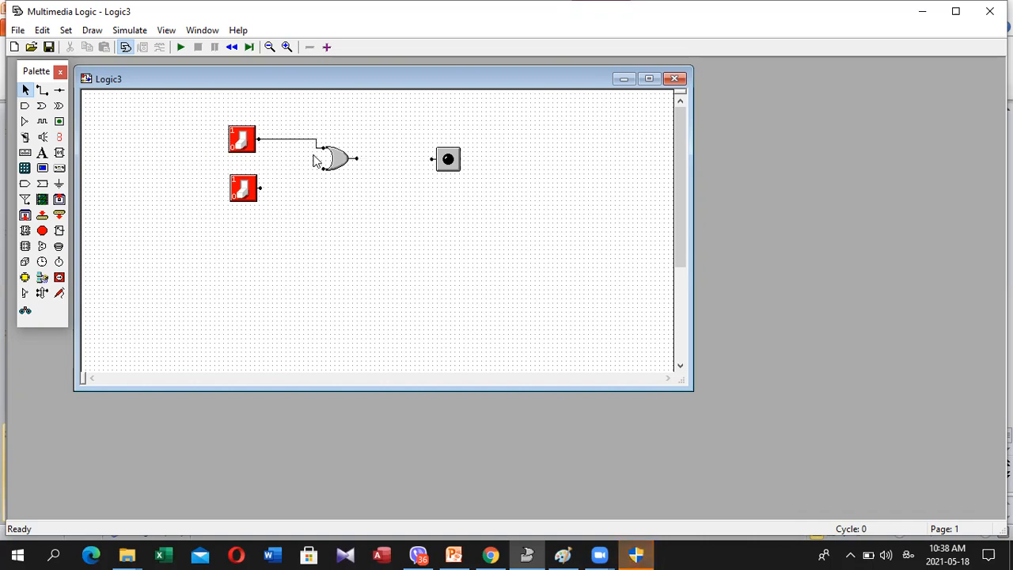
Remove the remaining wire and add three NOT gates, one after each of the two switches and one between the OR gate and the LED
key(ctrl+z)
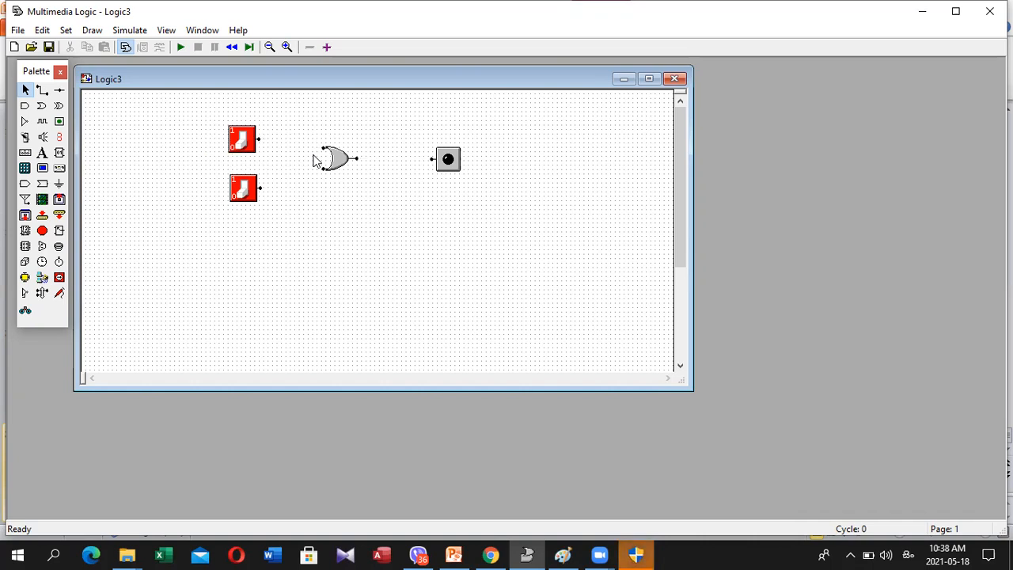
click(26, 121)
click(291, 119)
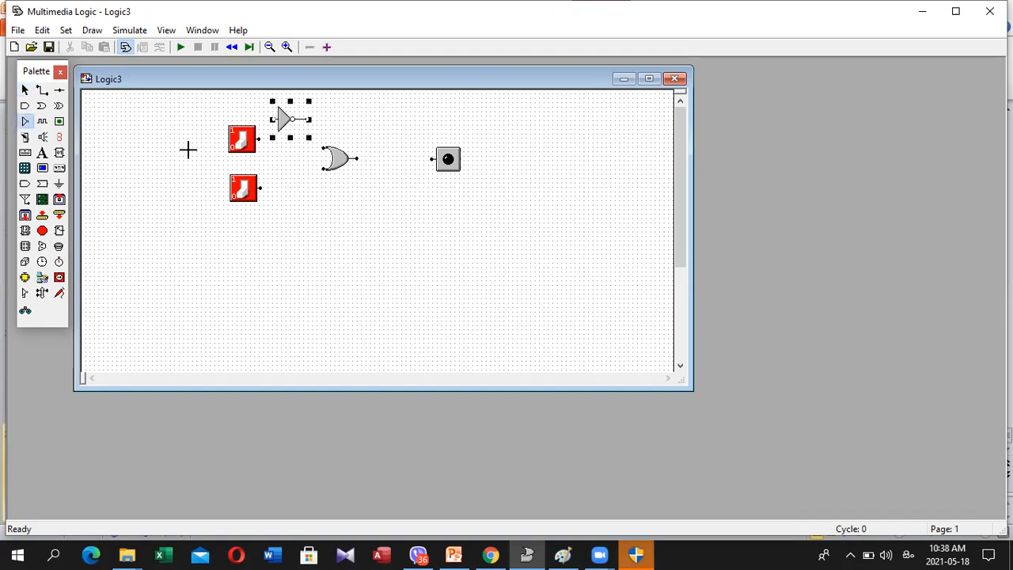
click(304, 164)
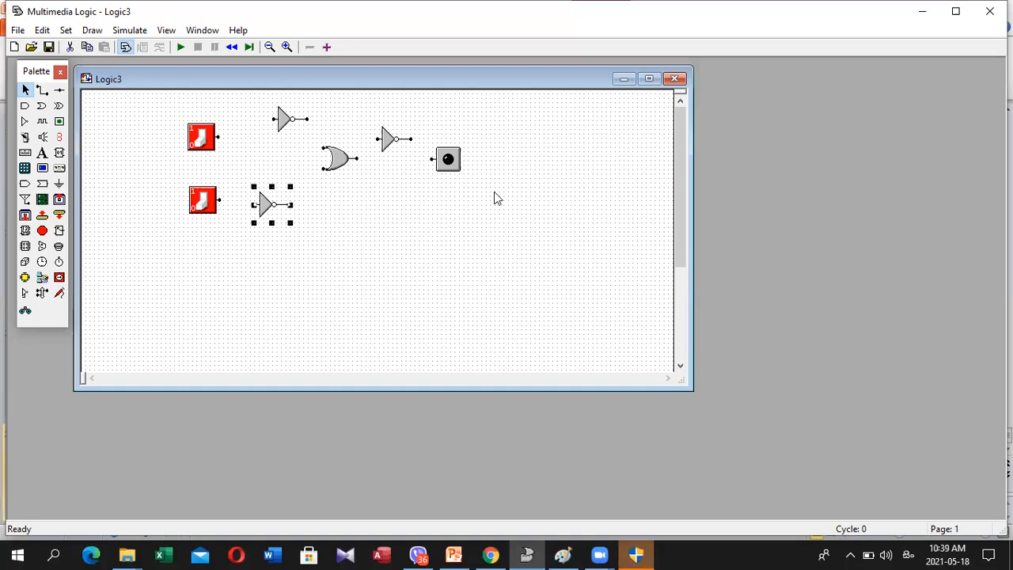
key(Up)
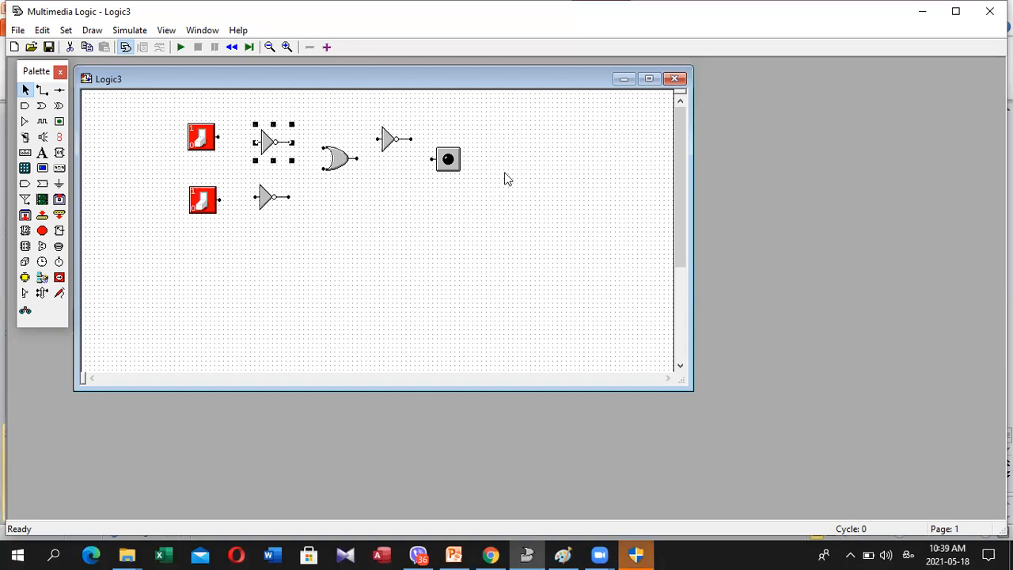
Reposition the LED, the output NOT gate and the OR gate so they sit roughly in line between the two input branches
drag(448, 159, 492, 189)
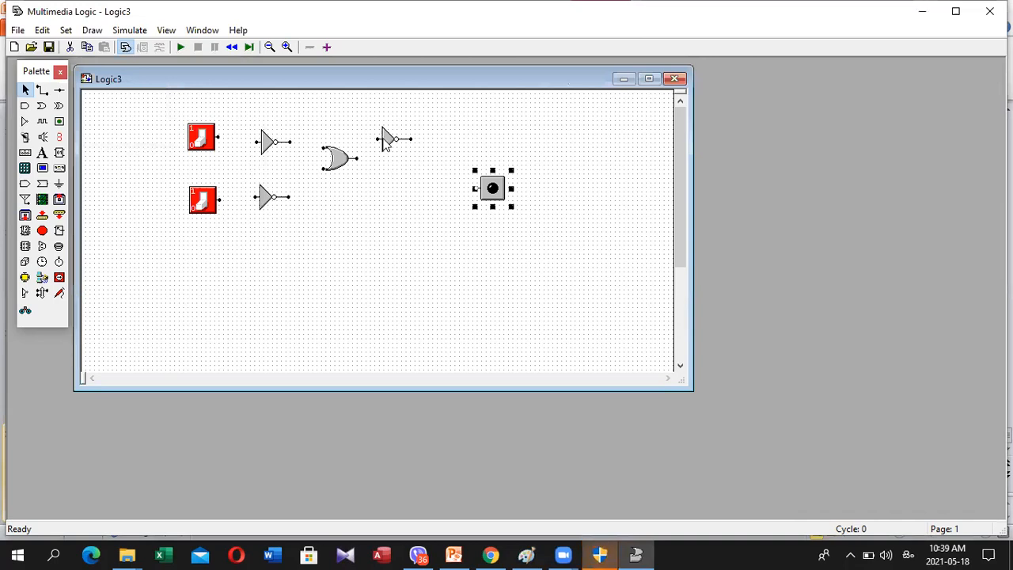
drag(394, 140, 398, 164)
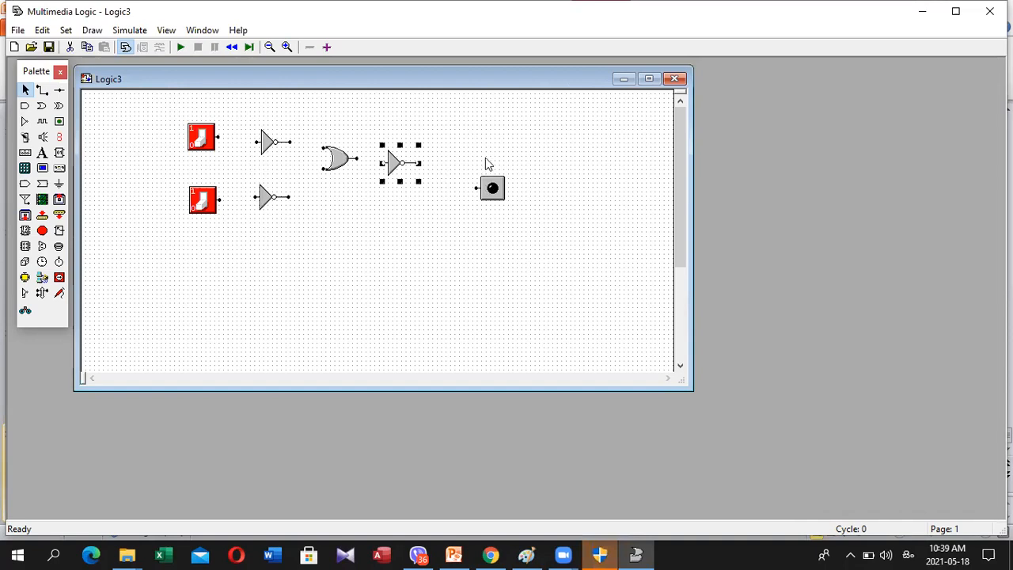
drag(491, 188, 491, 163)
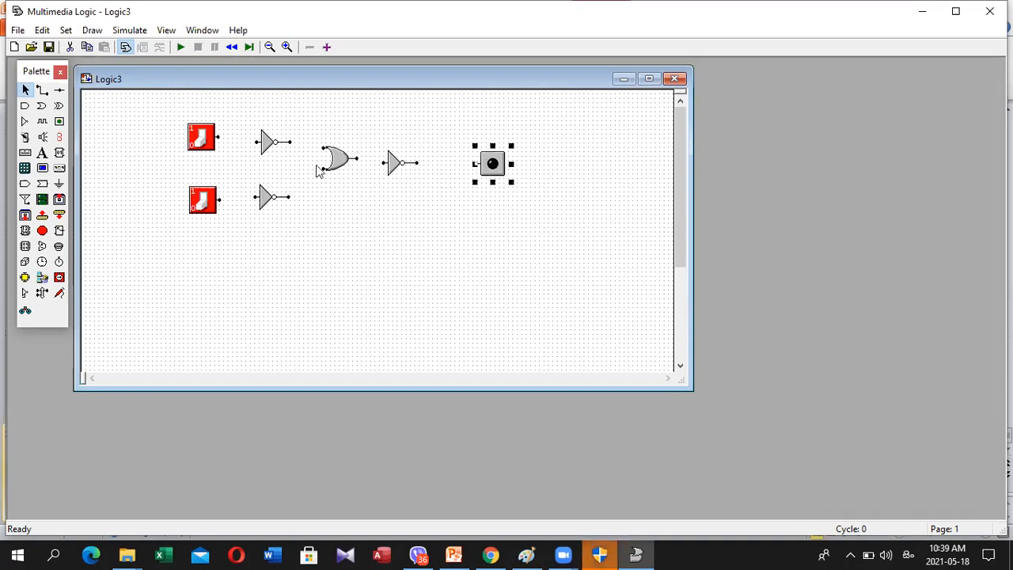
click(340, 170)
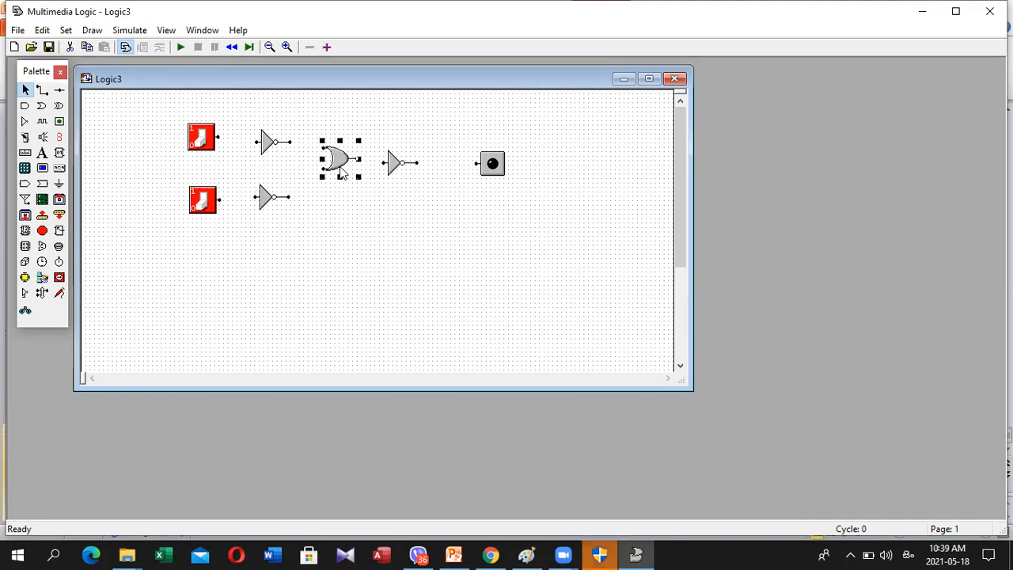
key(Down)
click(315, 255)
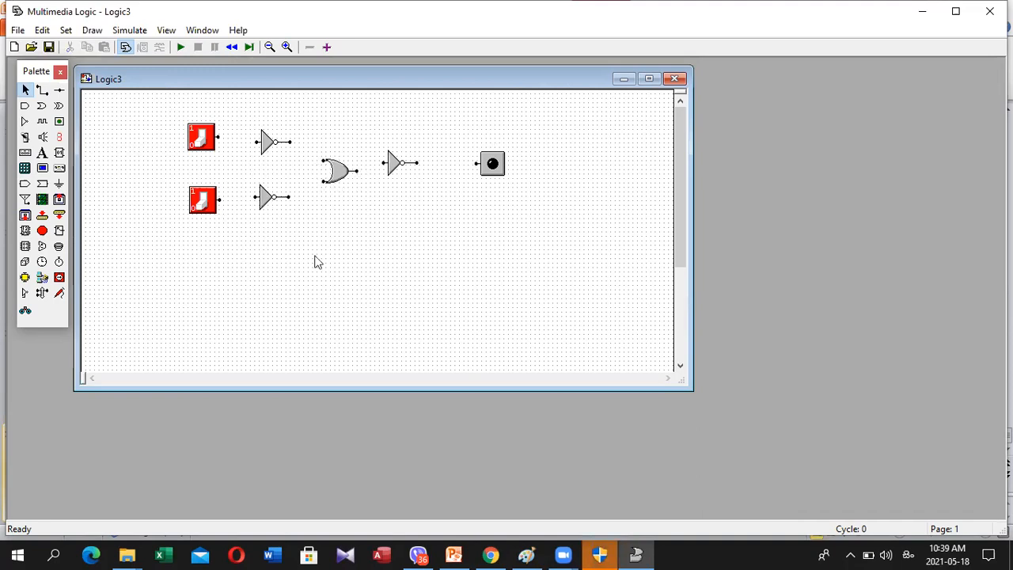
click(408, 174)
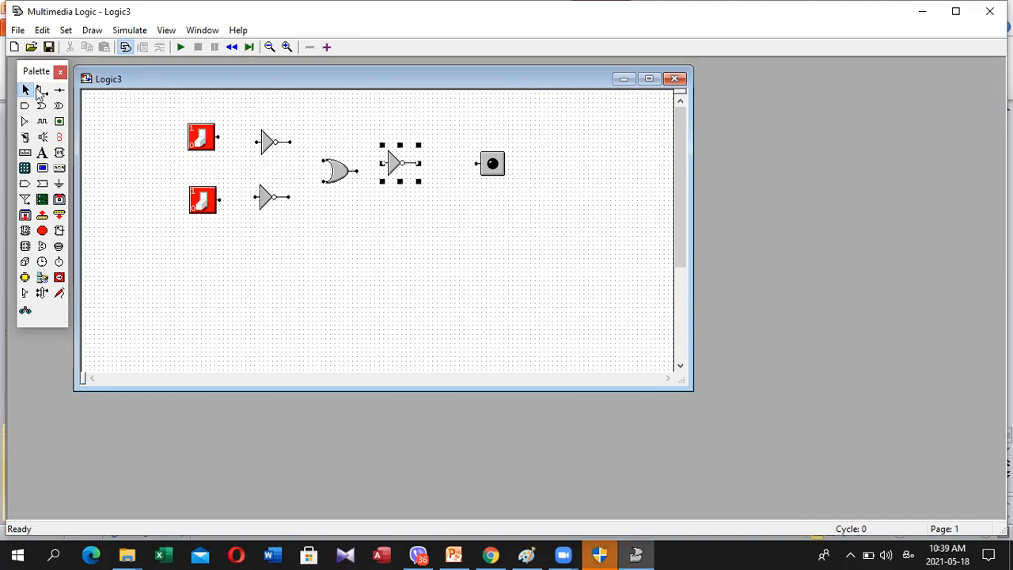
Wire each switch through its NOT gate into the OR gate, and the OR output through the third NOT gate to the LED
click(40, 93)
drag(218, 136, 248, 141)
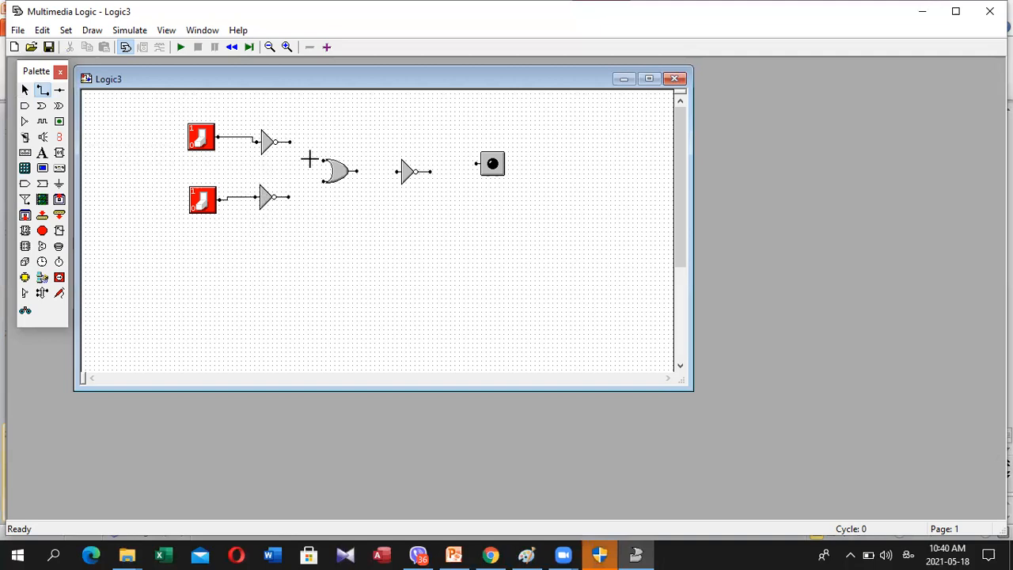
click(321, 162)
drag(430, 172, 471, 161)
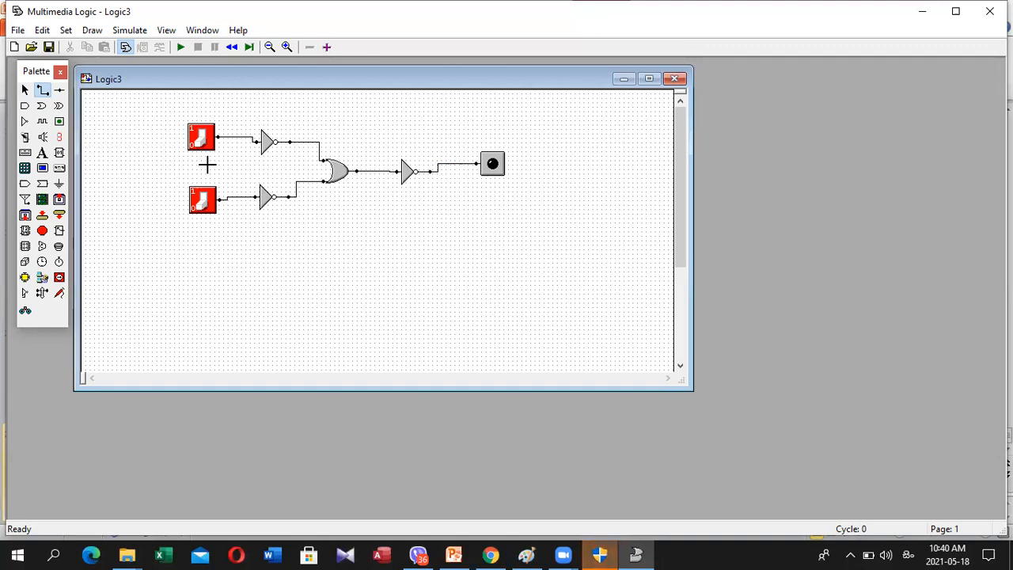
Run the simulation of the inverted-input OR circuit and toggle the two switches through their on and off combinations
click(181, 49)
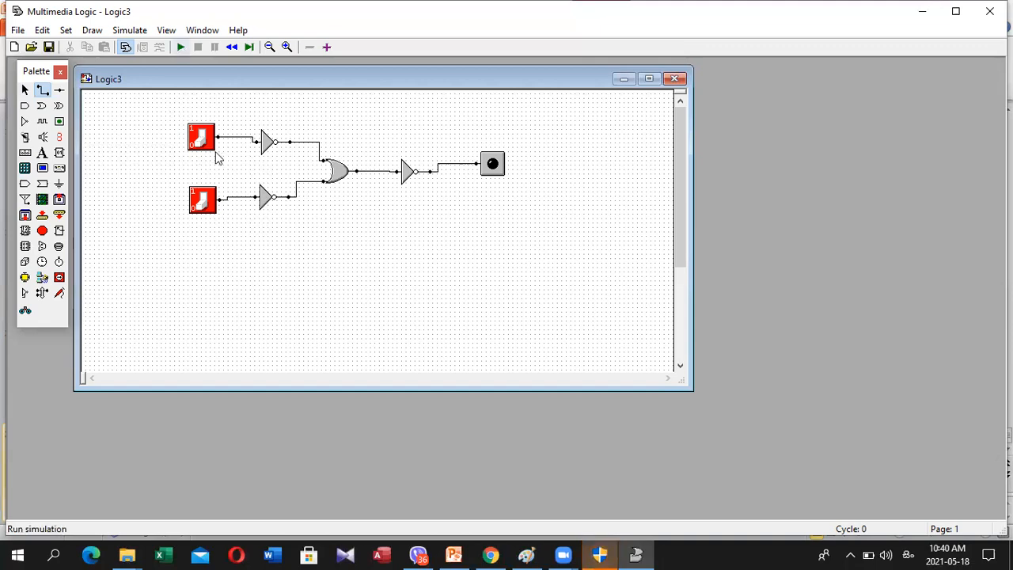
click(199, 139)
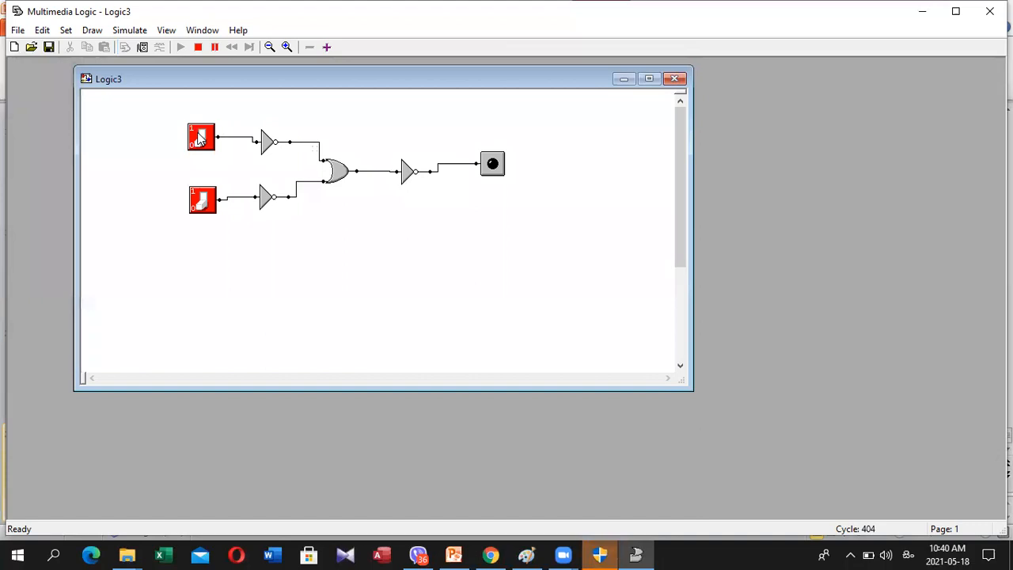
click(202, 199)
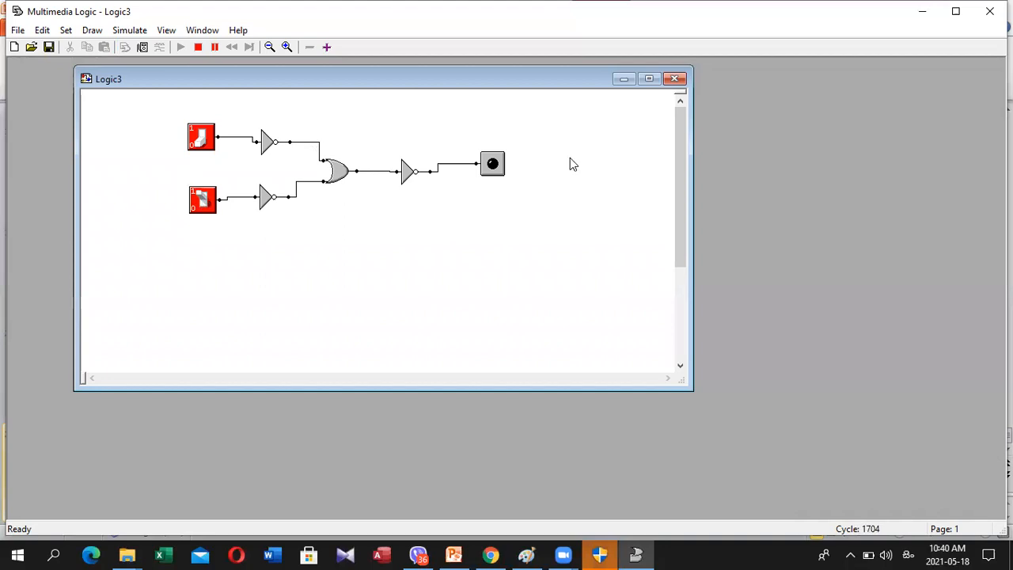
click(201, 137)
click(203, 140)
click(200, 139)
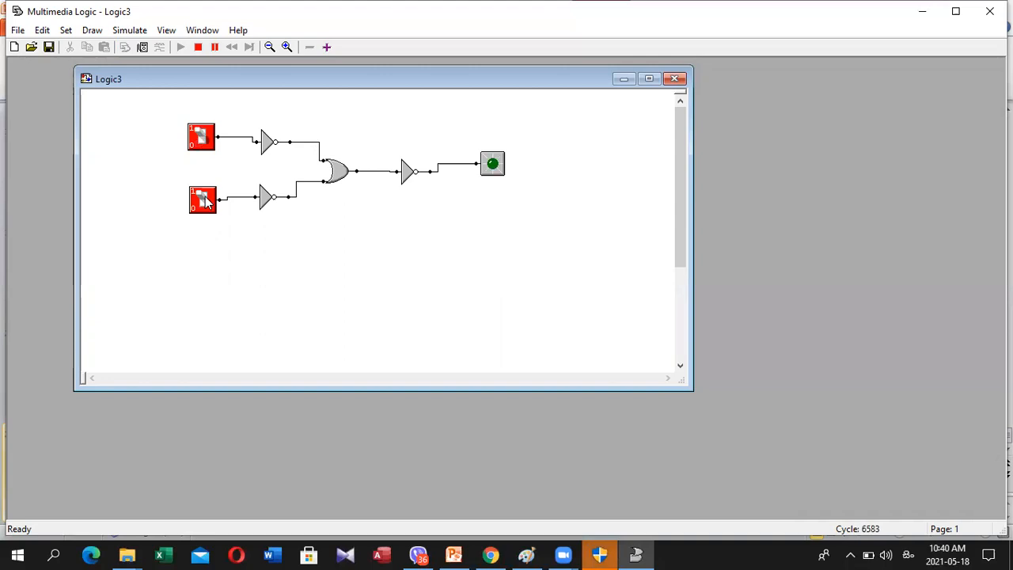
click(200, 140)
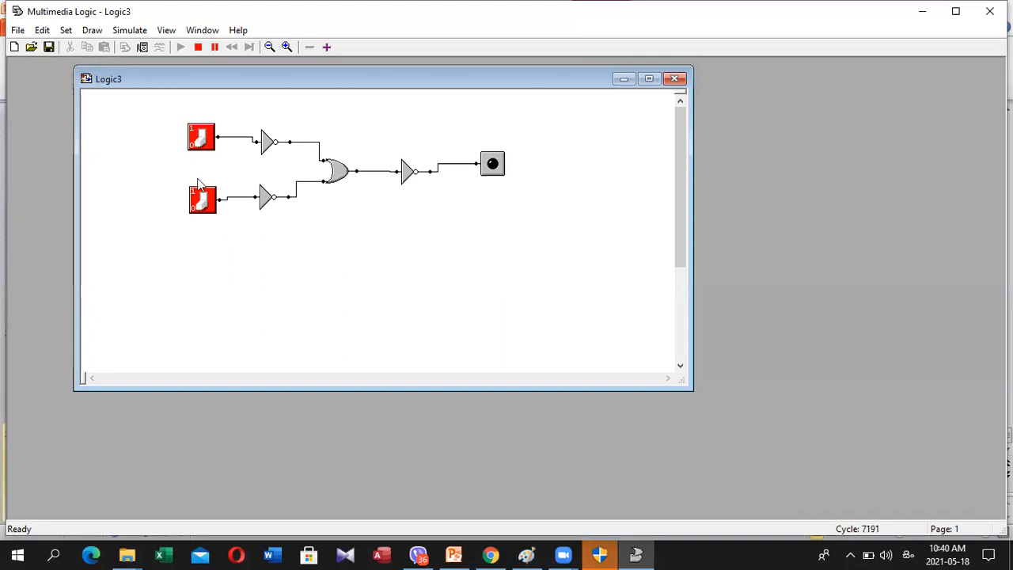
click(200, 138)
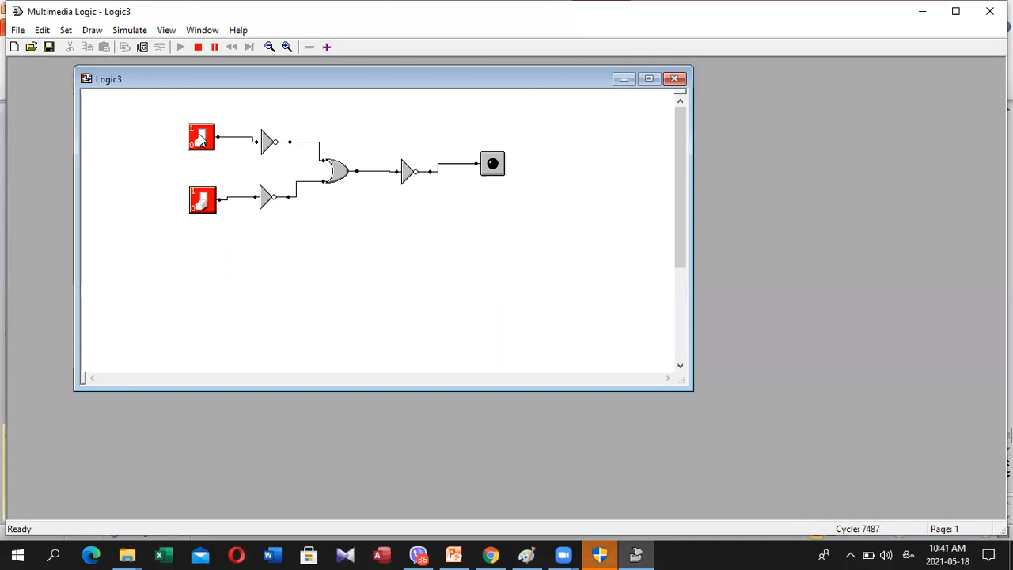